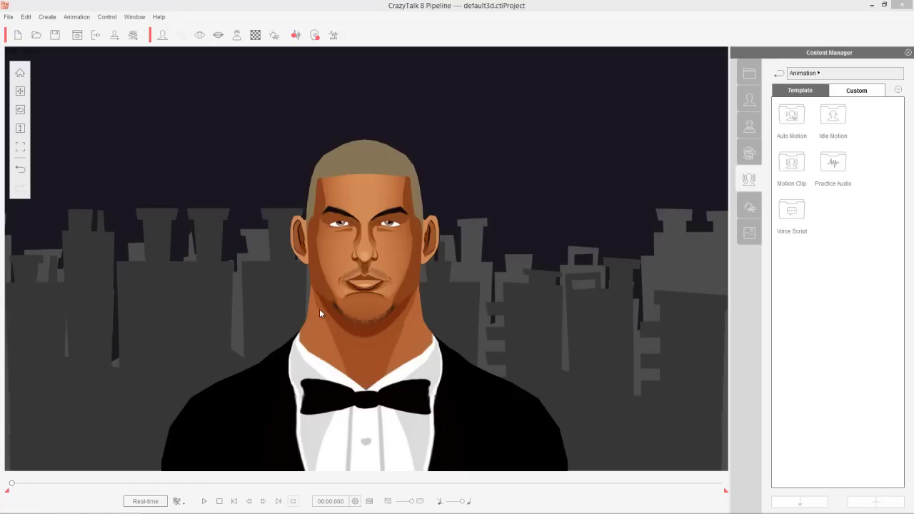
Preview the character's idle motion, and apply the Marriage practice audio to the character in Talk Mode.
left_click(204, 501)
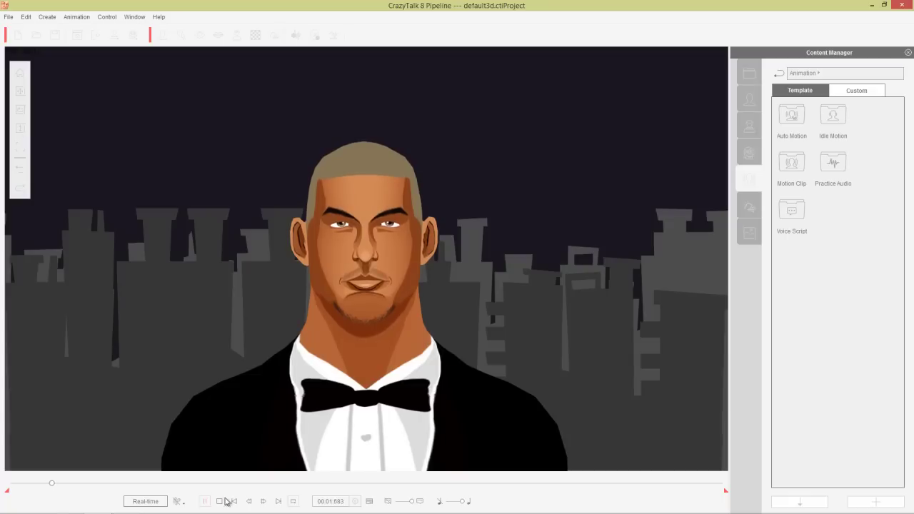
left_click(220, 501)
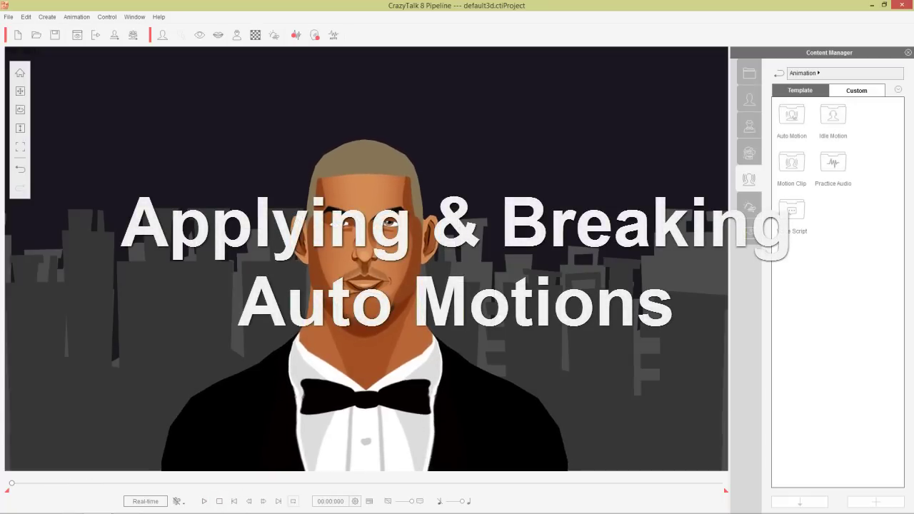
double_click(838, 163)
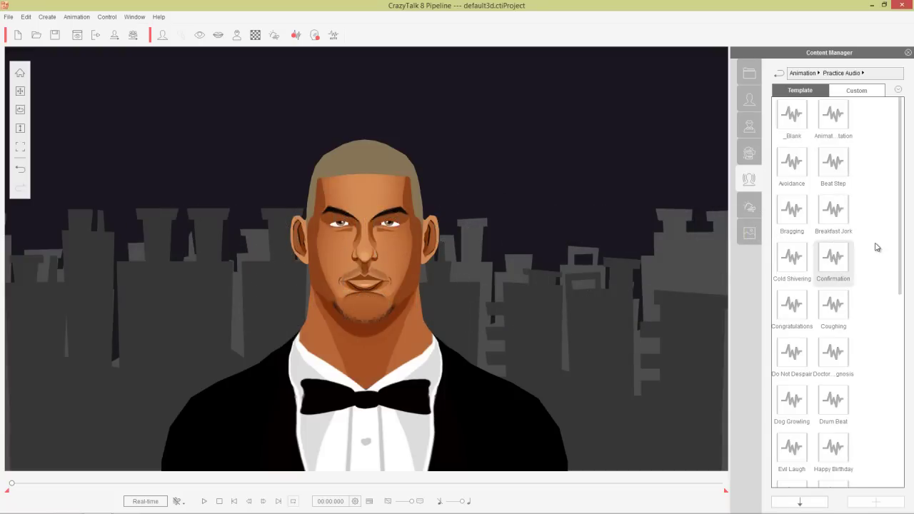
scroll(877, 248, "down", 5)
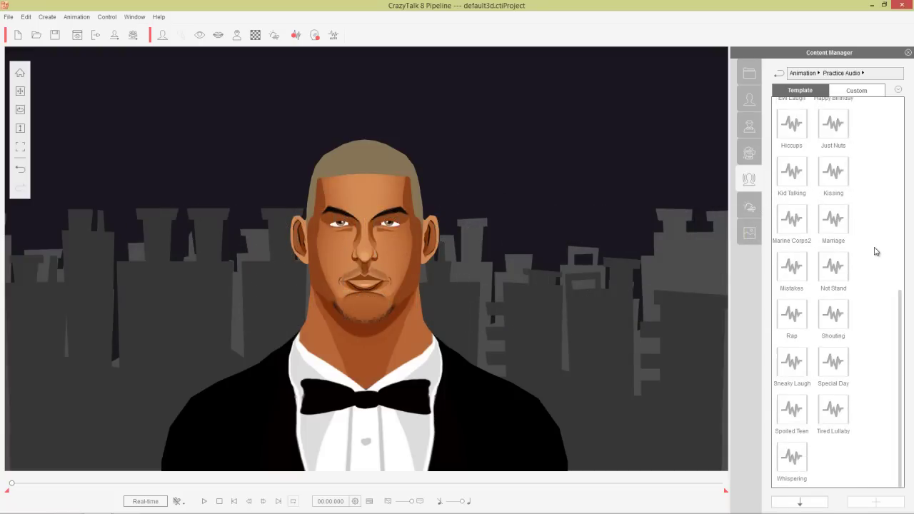
double_click(834, 223)
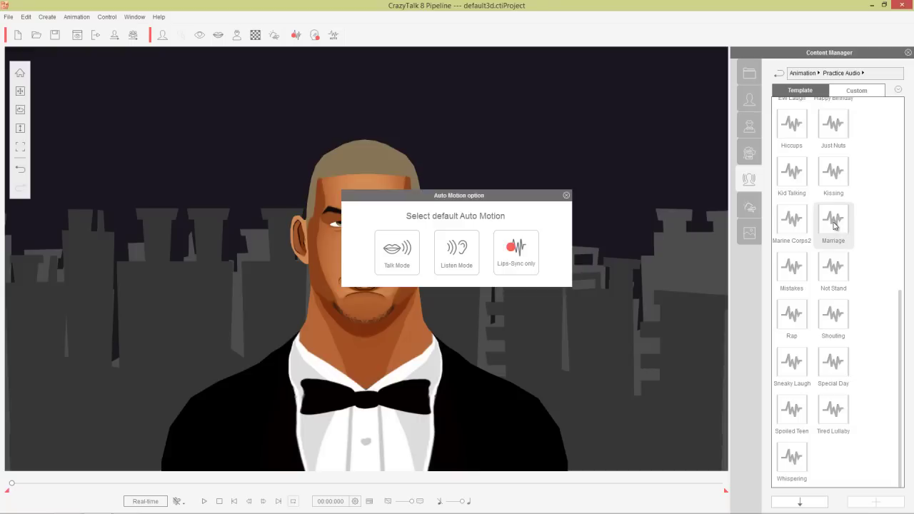
left_click(396, 248)
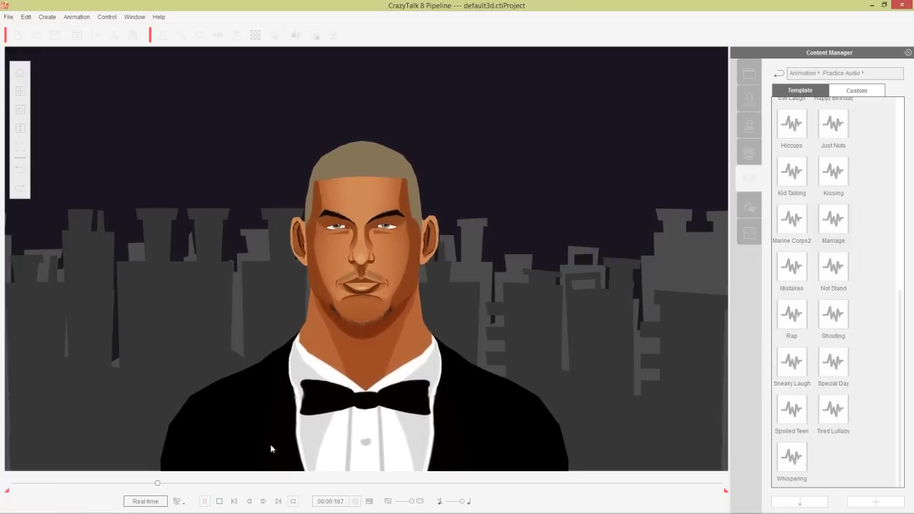
left_click(219, 501)
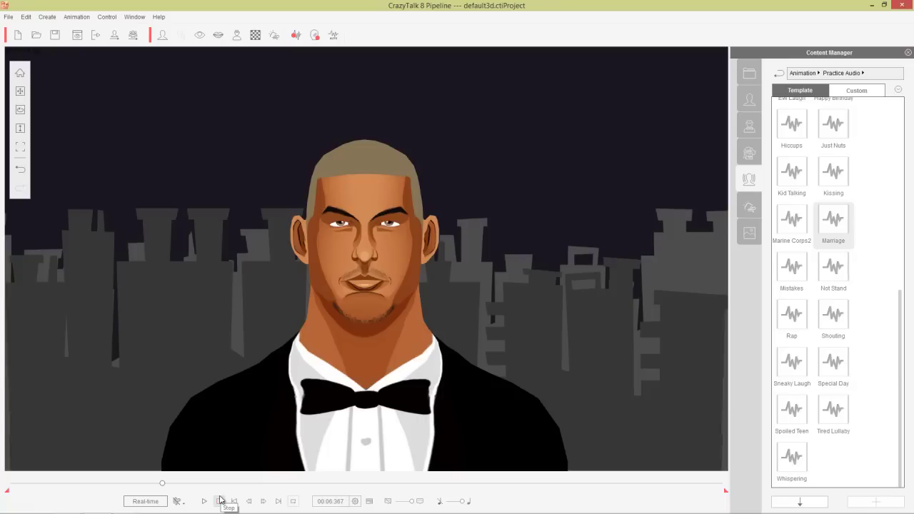
left_click(220, 501)
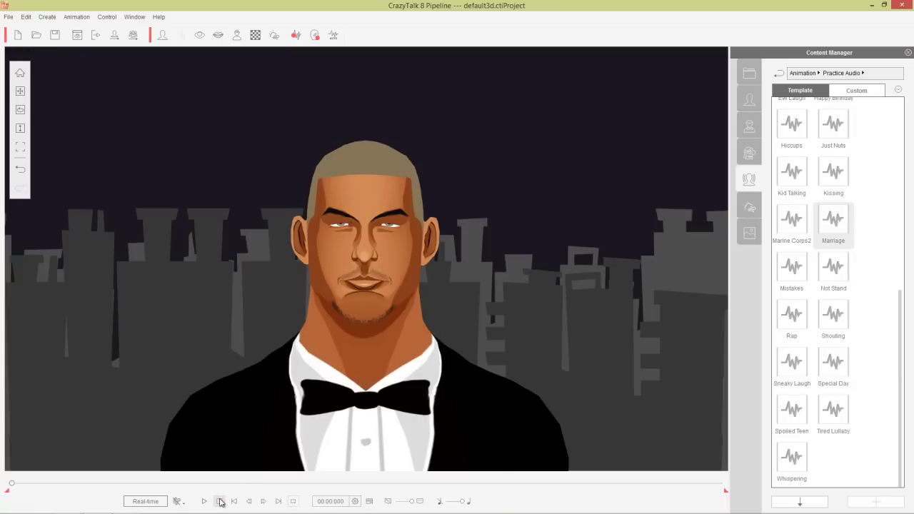
Show the timeline and scrub through the Marriage voice clip to about frame 142.
key("F3")
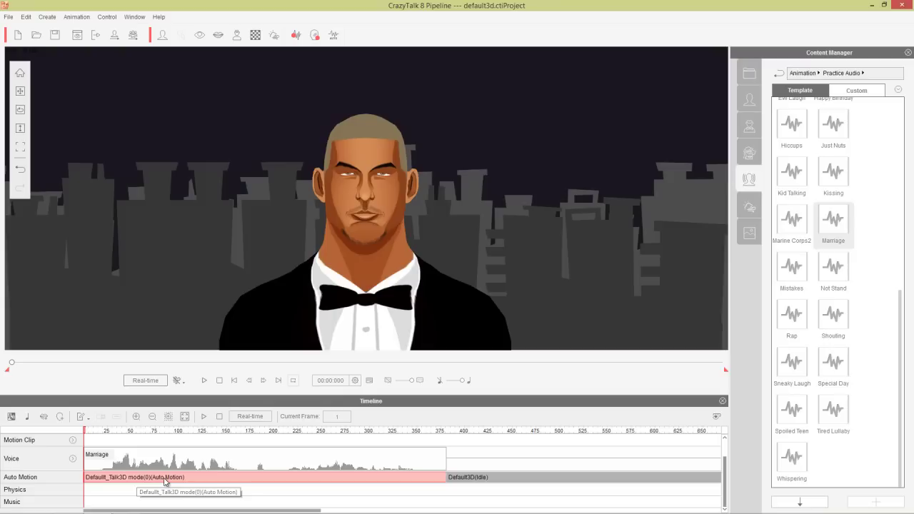
left_click(156, 433)
left_click_drag(152, 437, 218, 435)
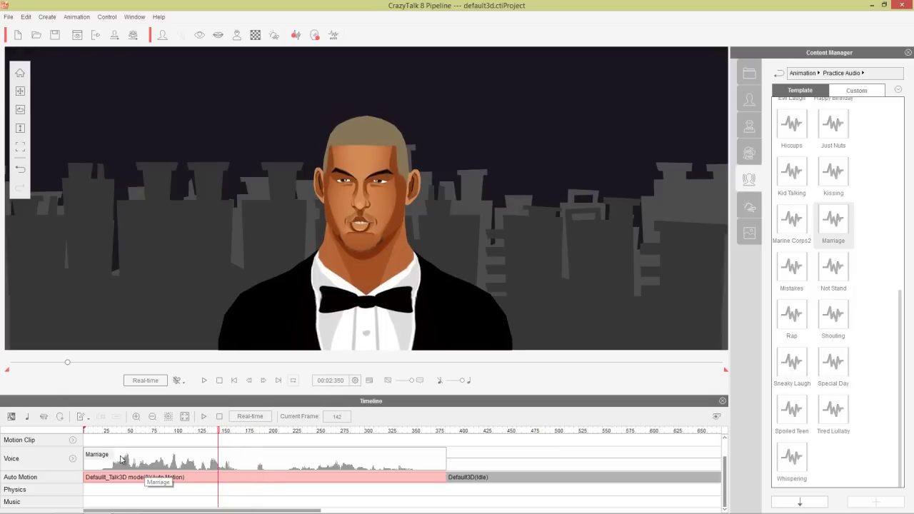
Browse the Auto Motion templates in the 02_Scenario category down to the 01_Talk set.
left_click(800, 74)
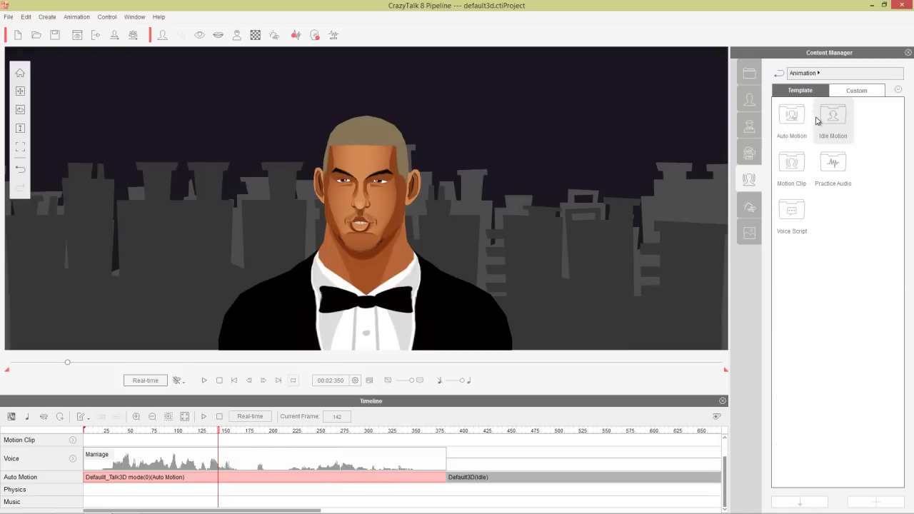
double_click(791, 120)
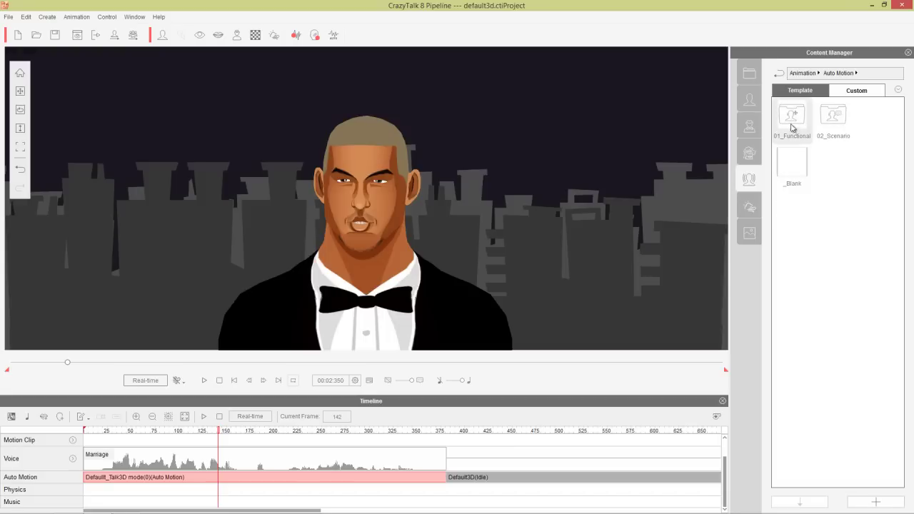
double_click(832, 118)
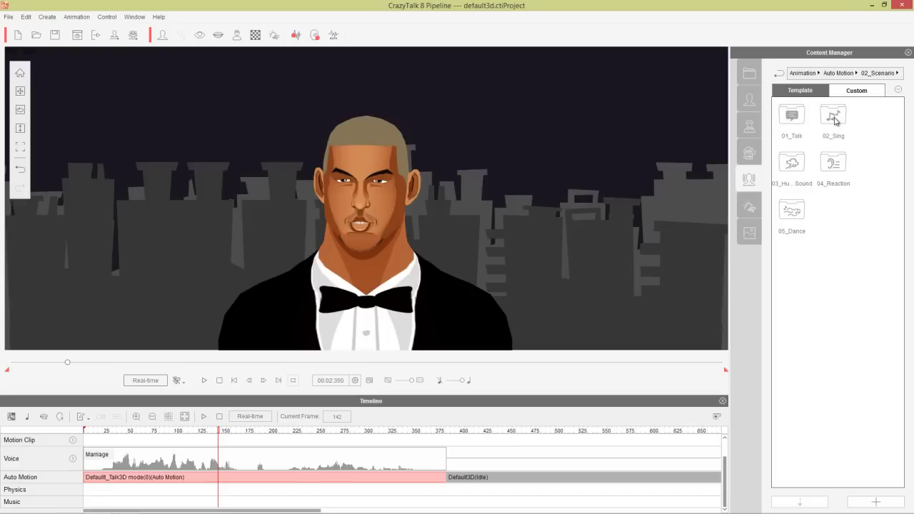
double_click(792, 120)
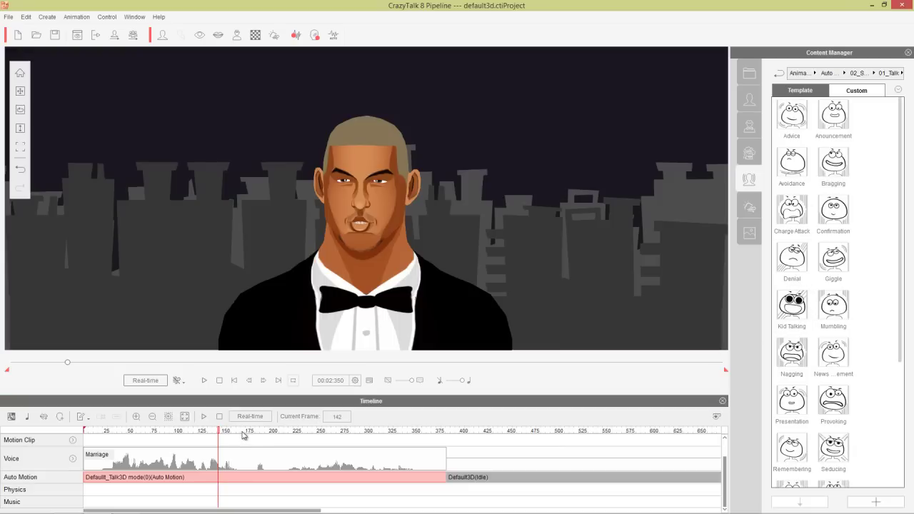
Break the Marriage voice clip and its auto motion in two at about frame 172, in the pause between phrases.
left_click_drag(239, 431, 150, 438)
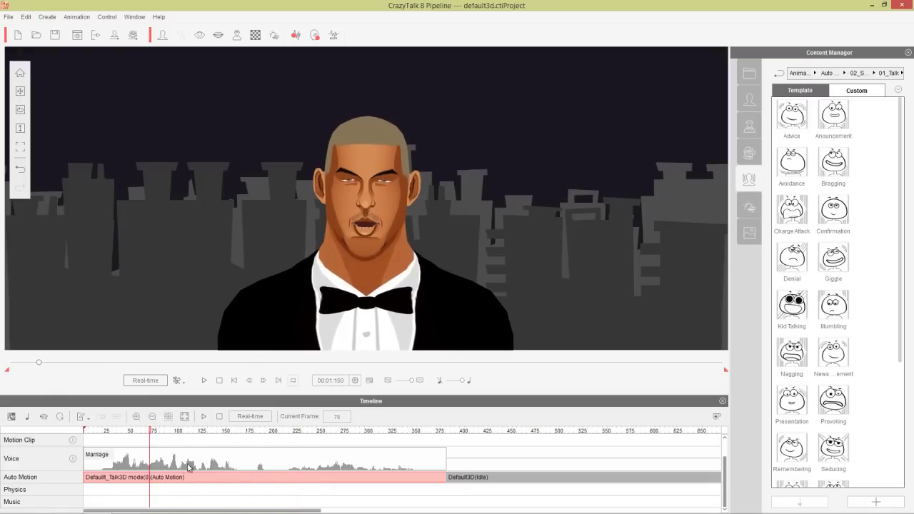
left_click(248, 432)
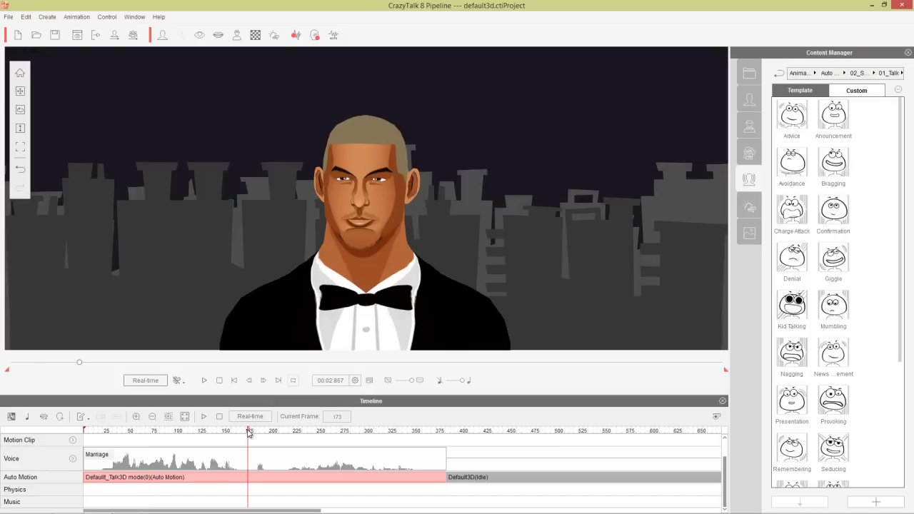
left_click_drag(114, 432, 246, 434)
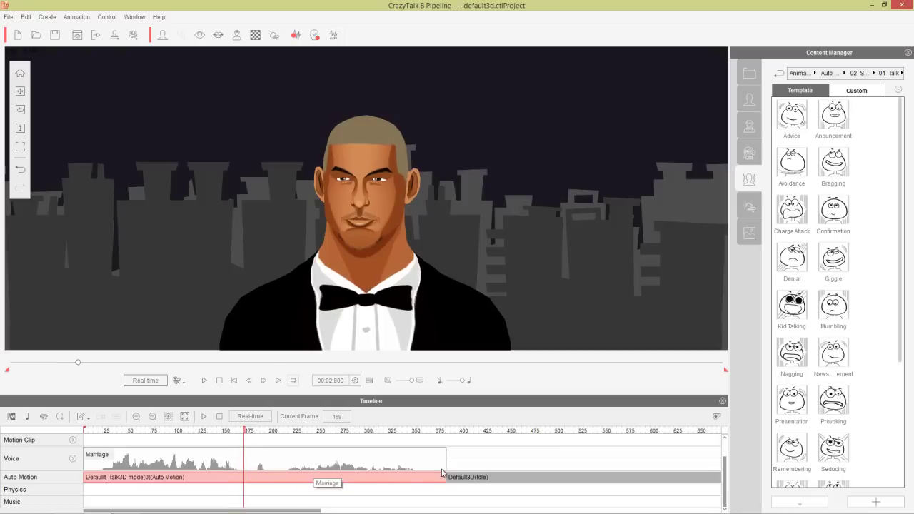
left_click(246, 479)
right_click(247, 481)
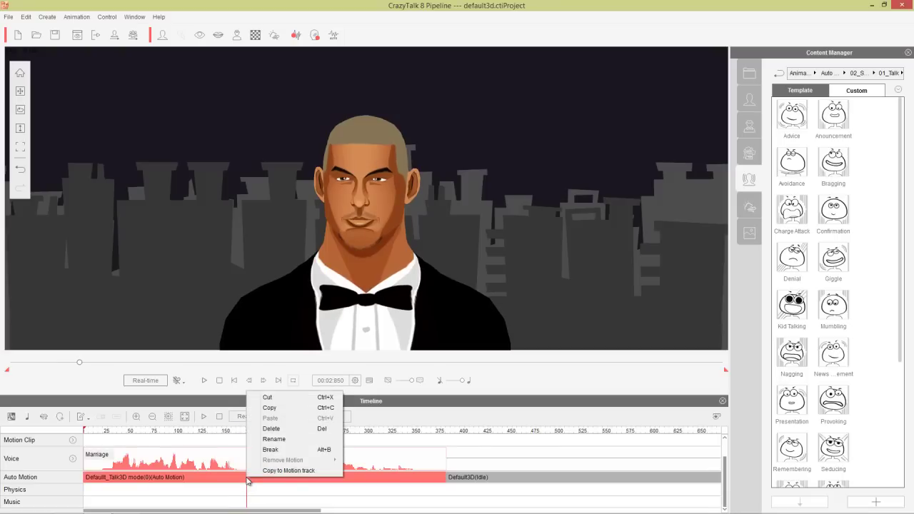
left_click(271, 451)
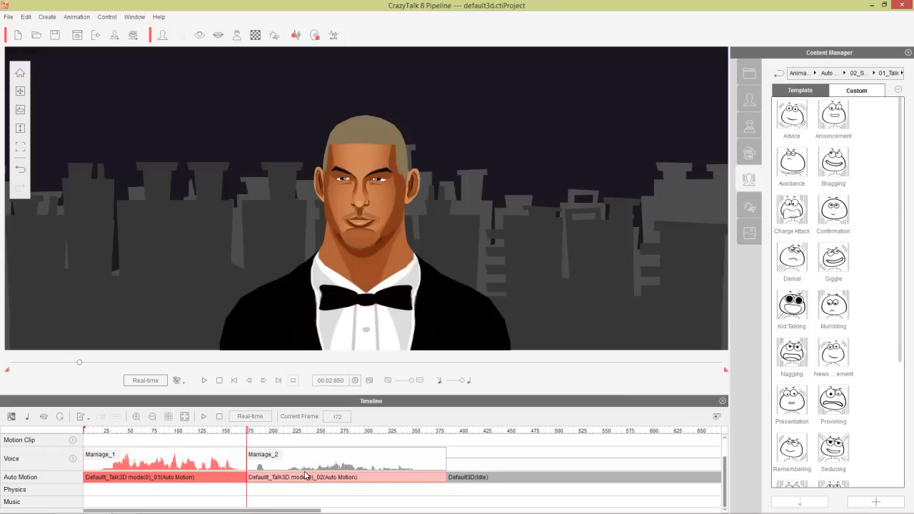
mouse_move(321, 481)
left_mouse_down()
mouse_move(354, 481)
mouse_move(315, 484)
mouse_move(331, 483)
left_mouse_up()
key("ctrl+z")
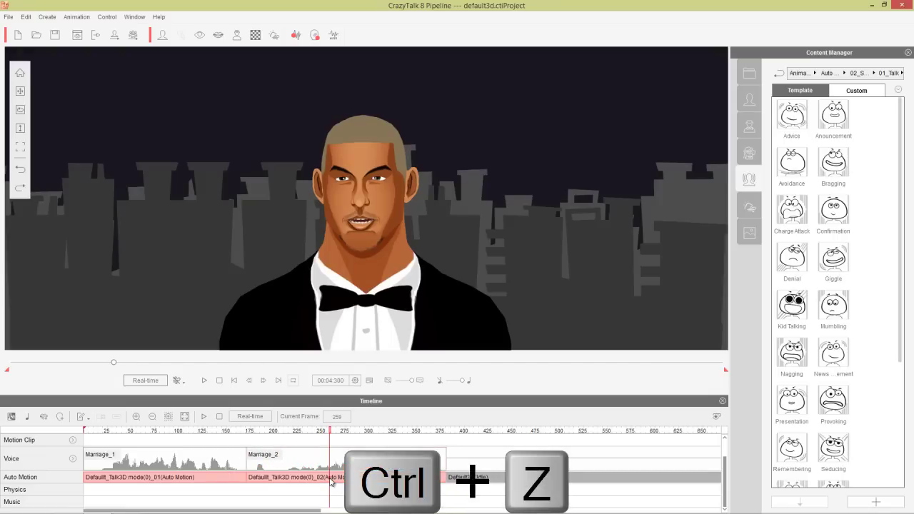
Apply the Kid Talking auto motion from the 01_Talk scenario set to the first half of the broken clip.
left_click_drag(256, 432, 105, 440)
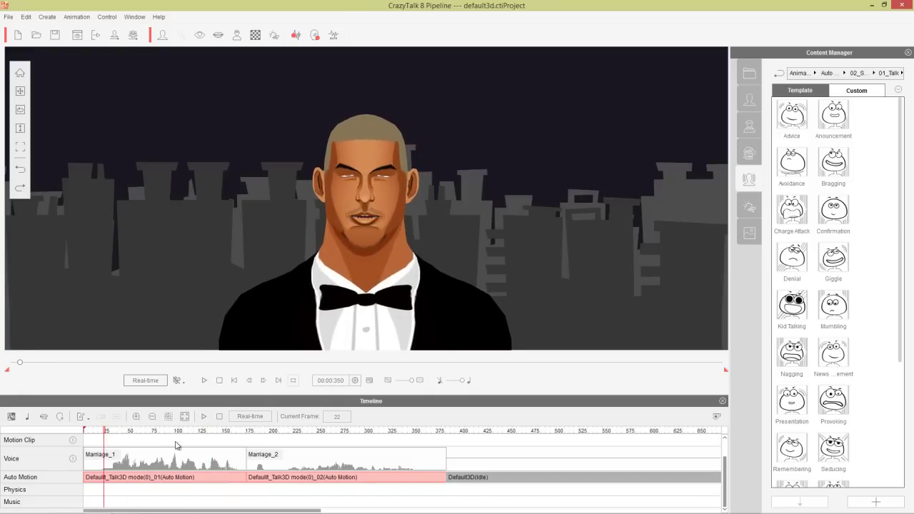
mouse_move(160, 433)
left_mouse_down()
mouse_move(139, 435)
mouse_move(189, 431)
mouse_move(160, 432)
left_mouse_up()
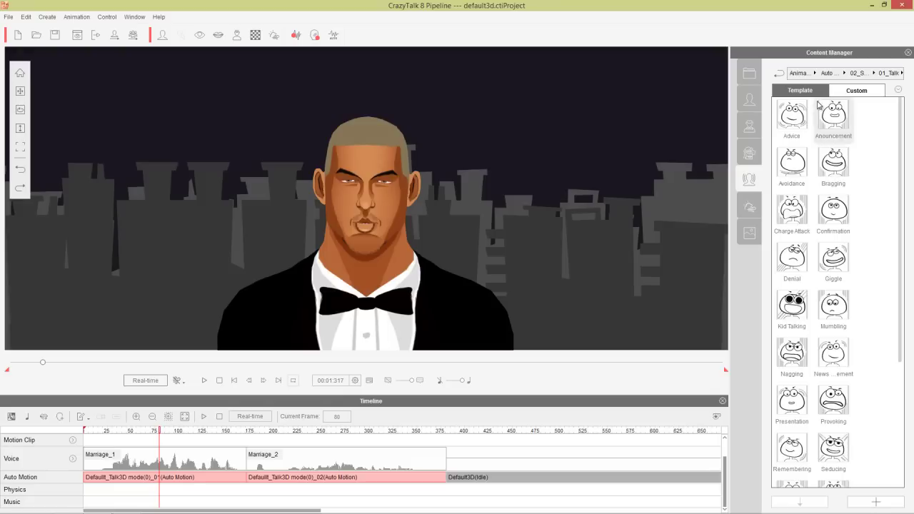
left_click(804, 74)
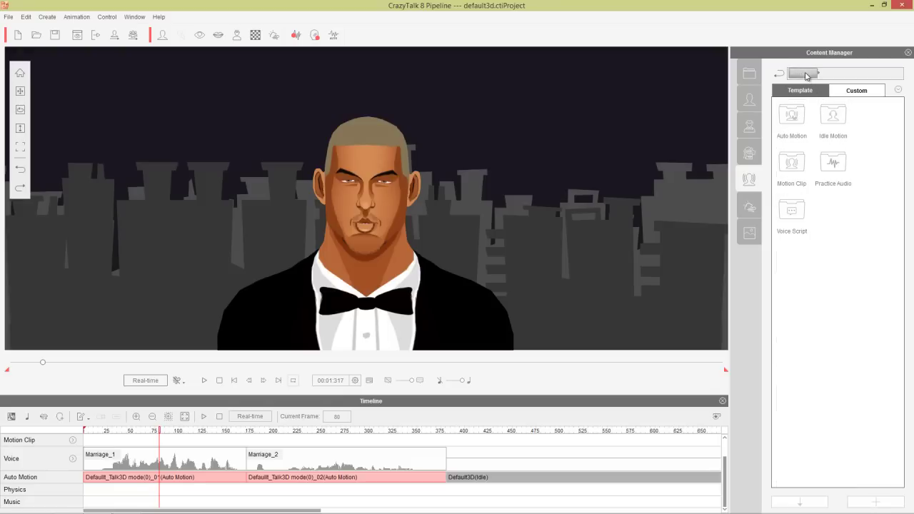
double_click(800, 121)
double_click(832, 119)
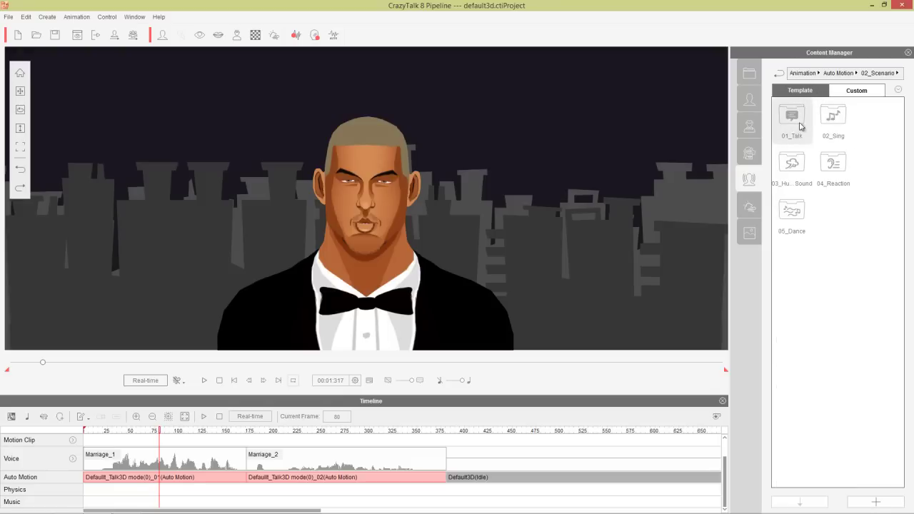
double_click(791, 121)
left_click_drag(900, 188, 905, 167)
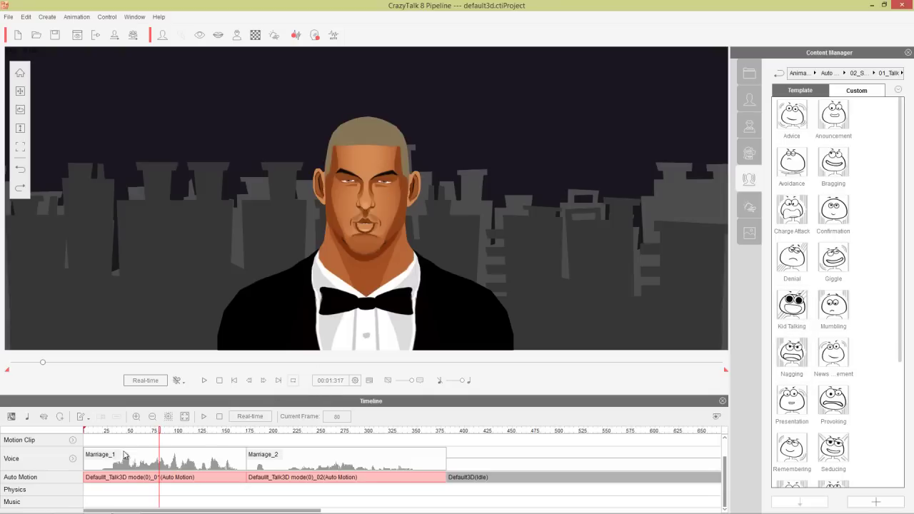
left_click_drag(902, 218, 888, 376)
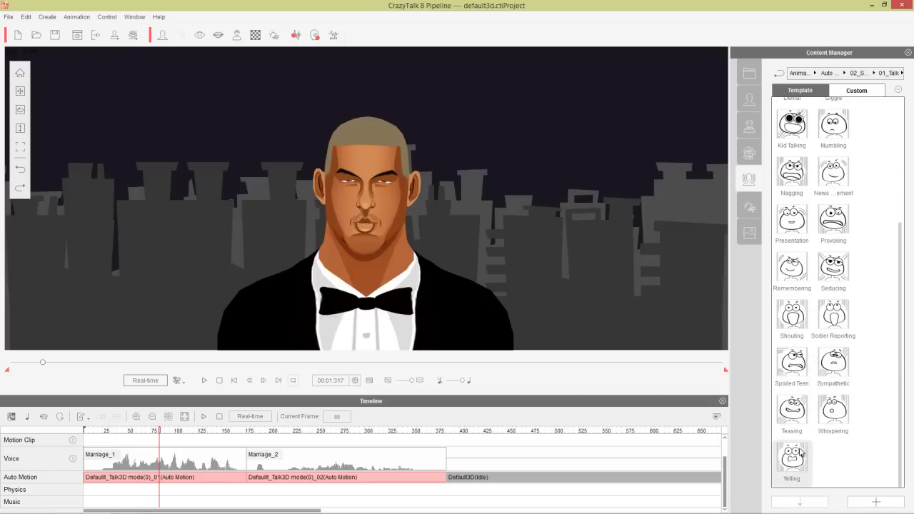
left_click_drag(900, 306, 904, 163)
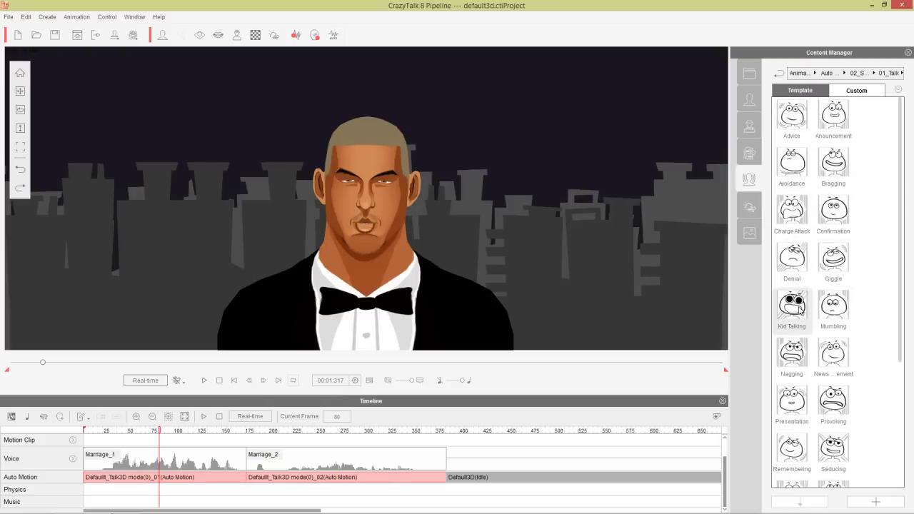
double_click(799, 306)
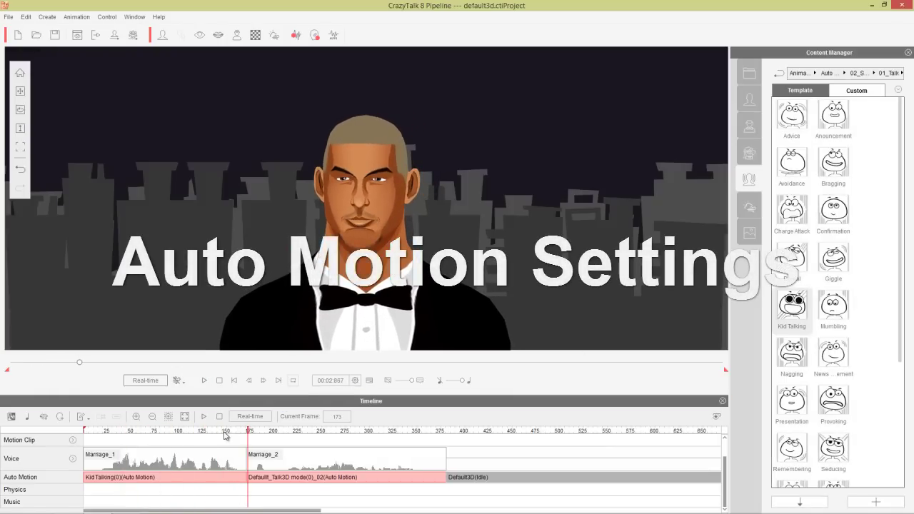
Open the Auto Motion Settings for the Kid Talking clip at about frame 75 and review its Global settings.
left_click_drag(202, 432, 156, 438)
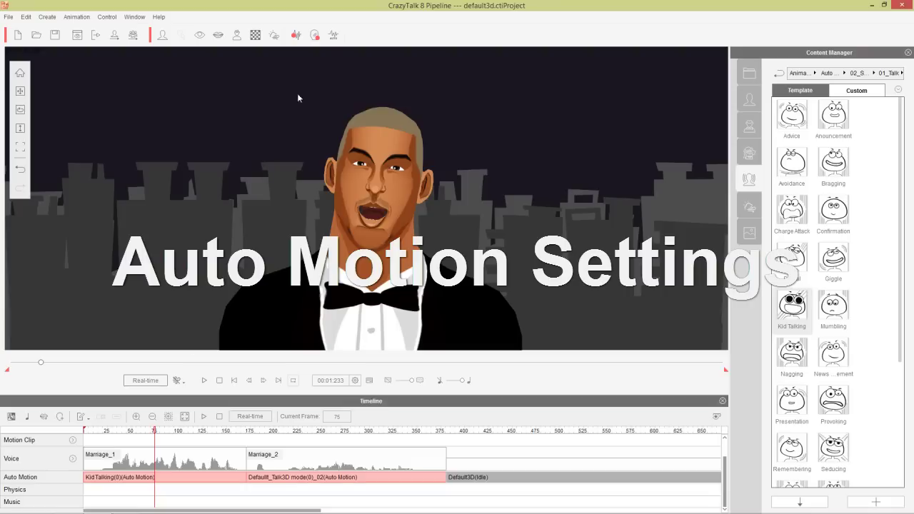
left_click(332, 36)
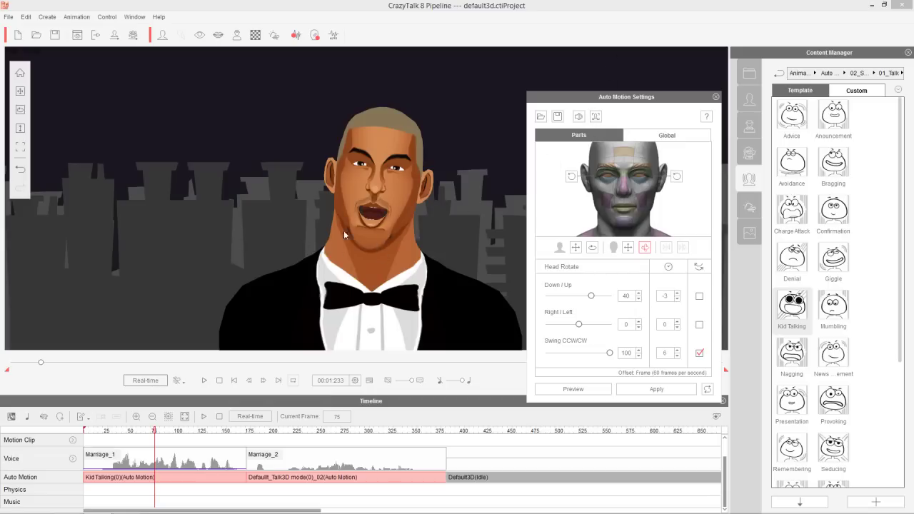
left_click(671, 140)
left_click(583, 137)
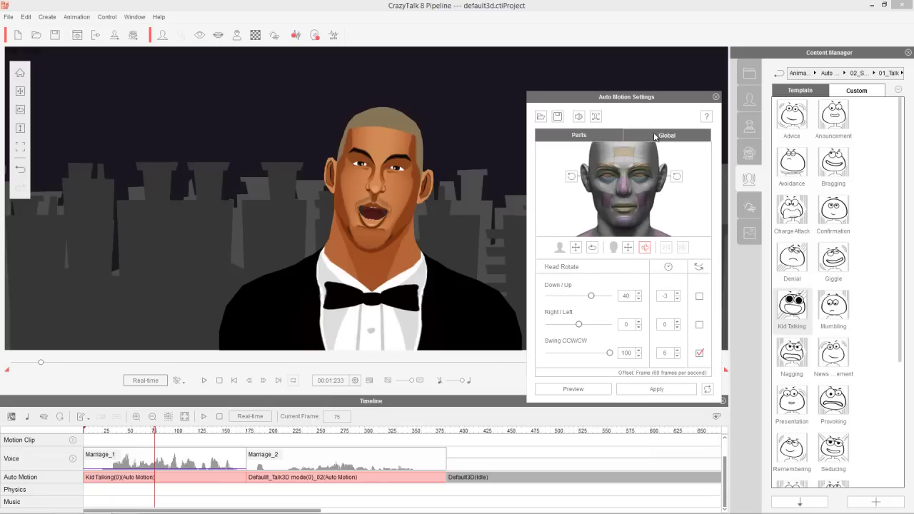
left_click(655, 137)
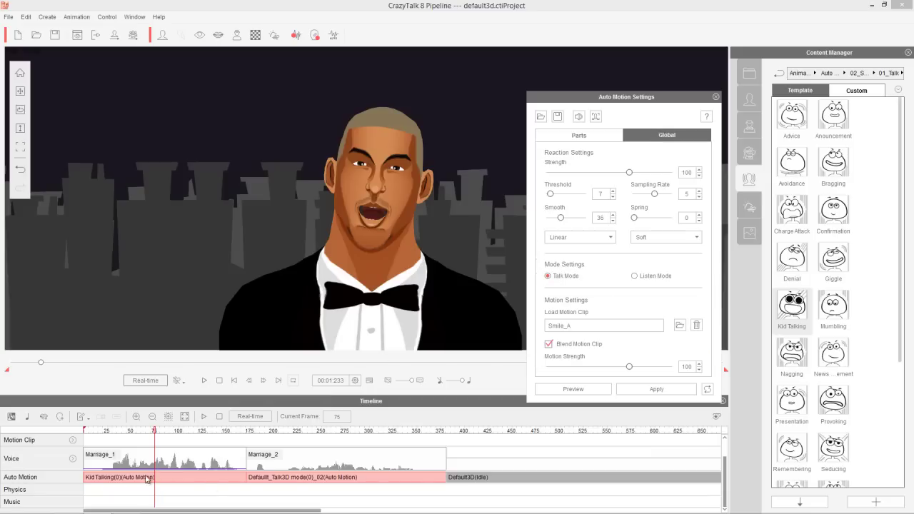
Examine the Parts settings of the Kid Talking clip for body, head, eyebrows, eyes, cheeks and left shoulder.
left_click(579, 137)
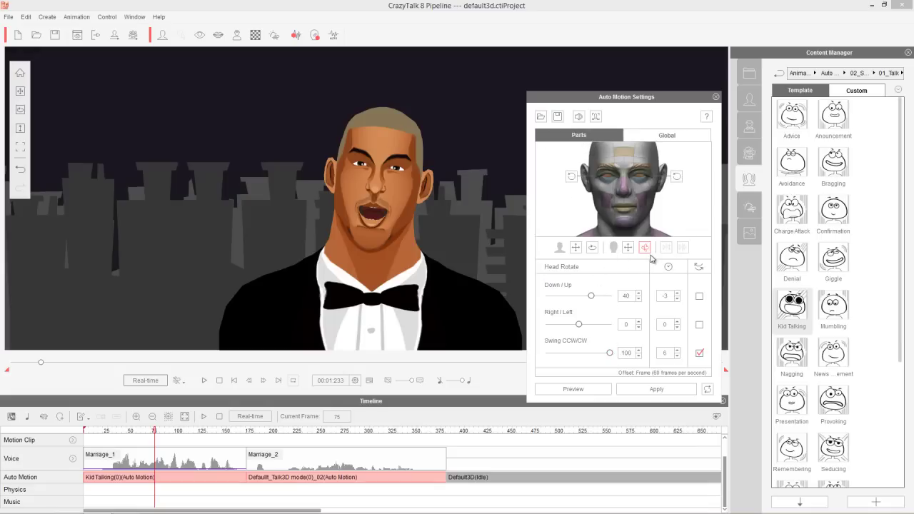
left_click(574, 247)
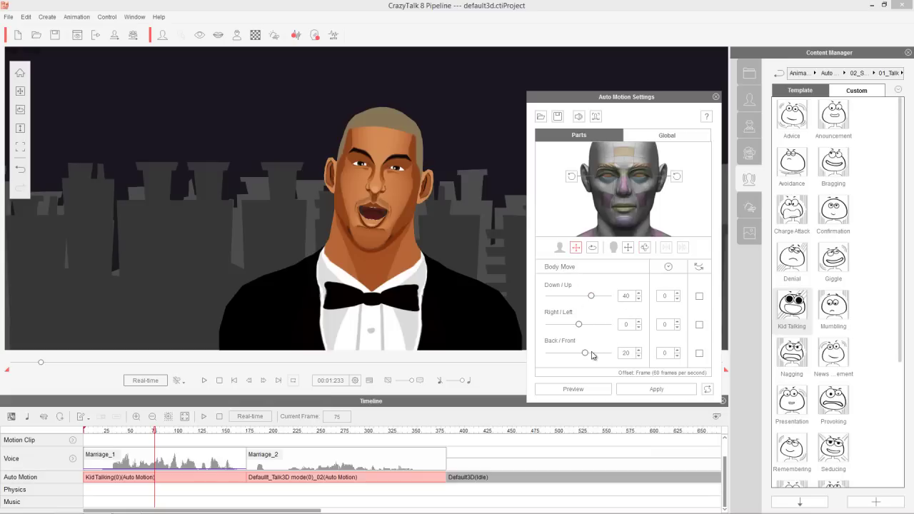
left_click(594, 247)
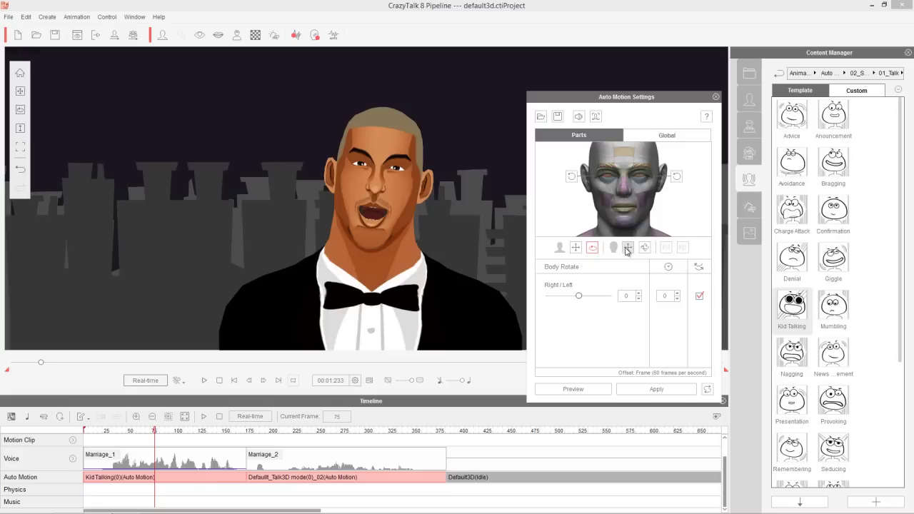
left_click(628, 247)
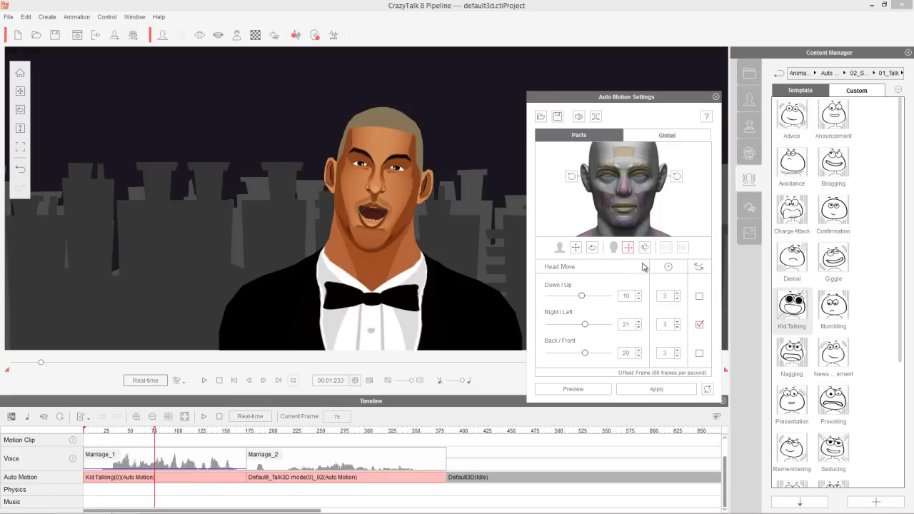
left_click(645, 247)
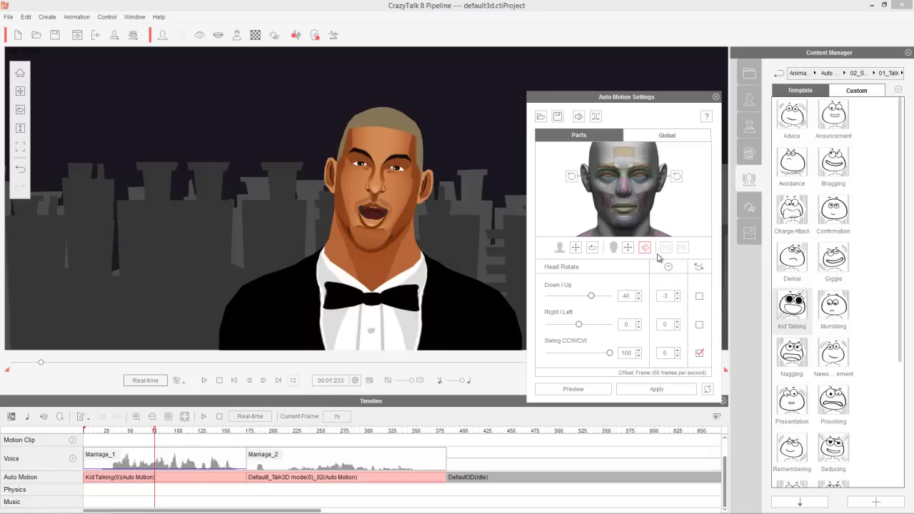
left_click(645, 169)
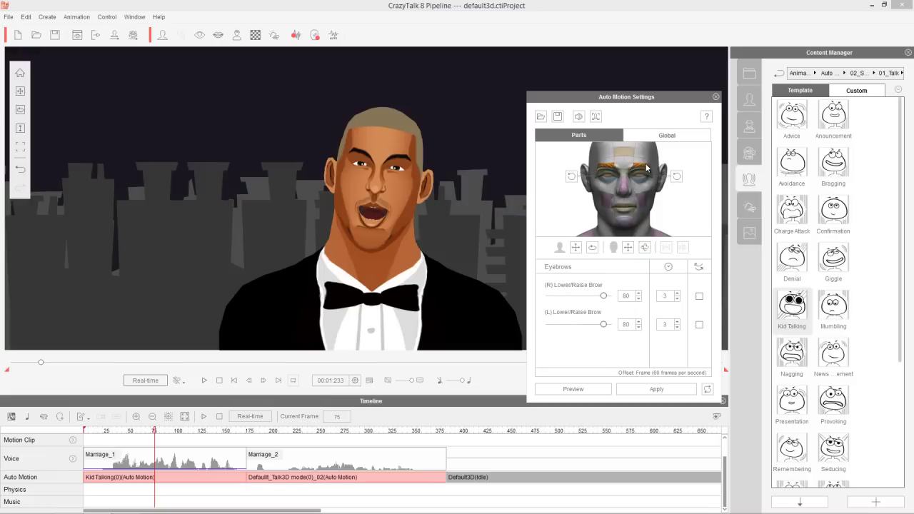
left_click(641, 179)
left_click(643, 201)
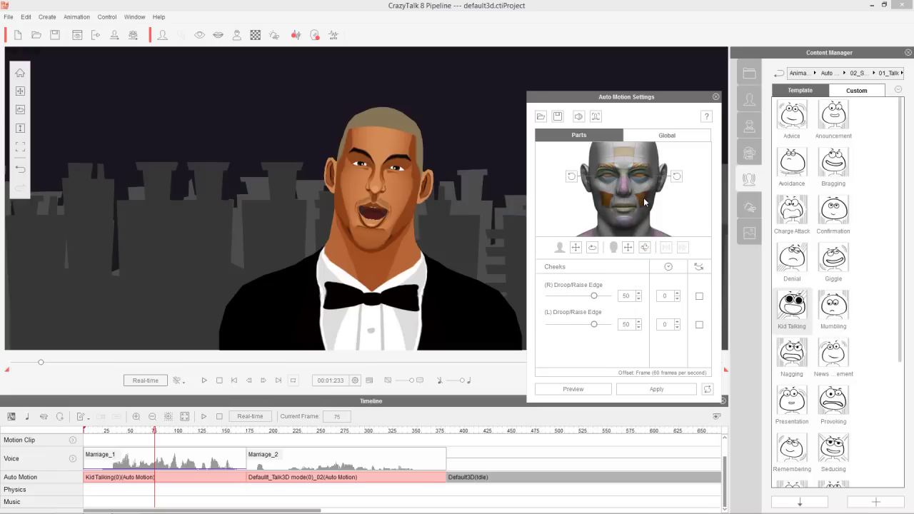
left_click(654, 236)
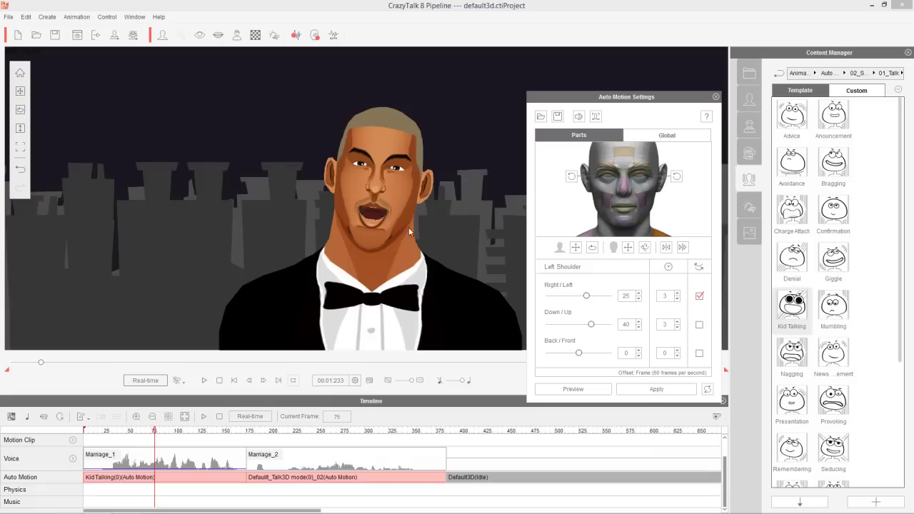
Preview the Kid Talking motion from the Global settings with the voice sound muted.
left_click(671, 135)
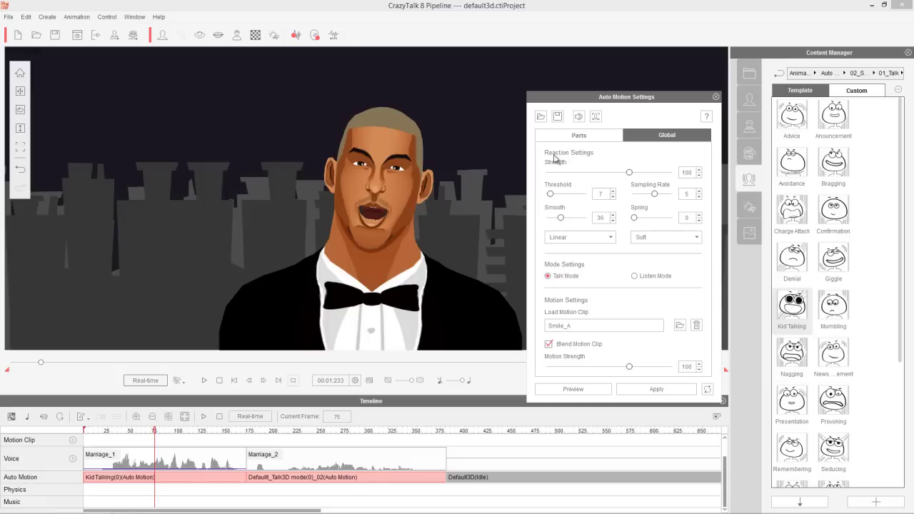
left_click(579, 391)
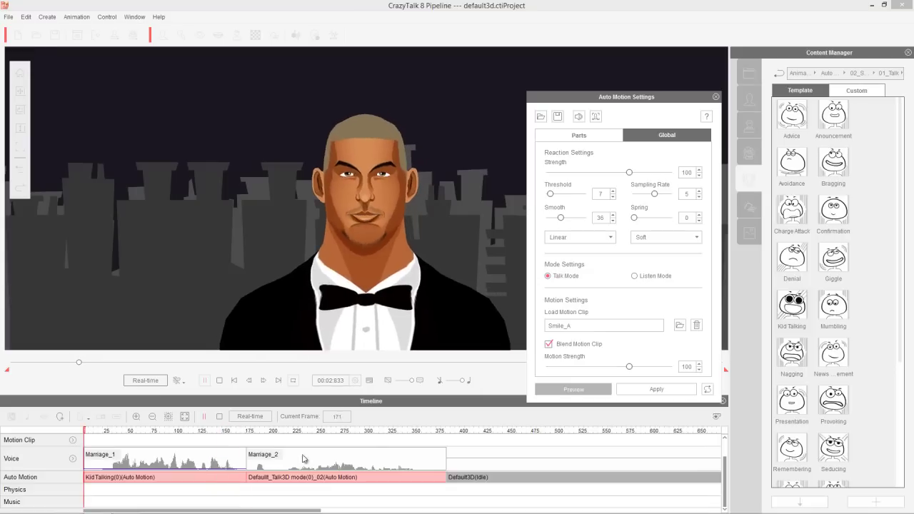
left_click(578, 116)
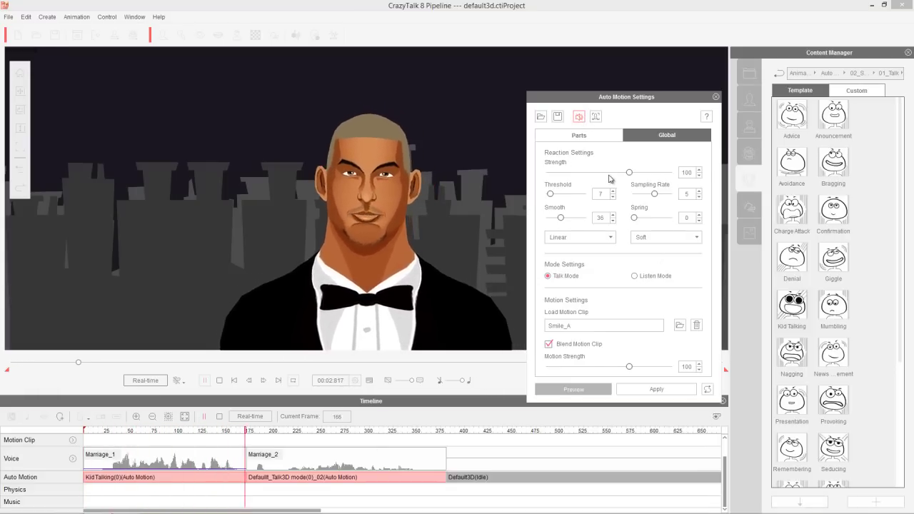
Try a reaction Strength of 150 and a Threshold of 55, and settle on Strength 99 and Threshold 8.
left_click_drag(630, 174, 697, 178)
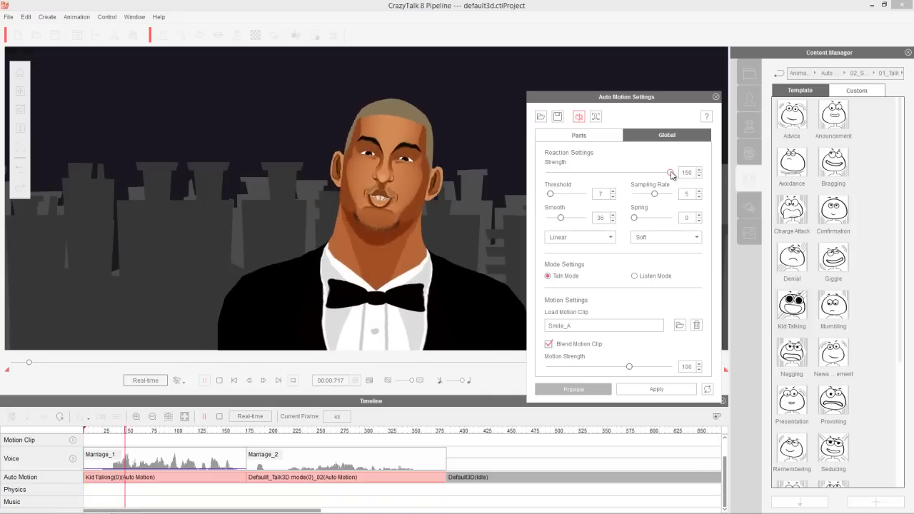
left_click_drag(670, 173, 628, 173)
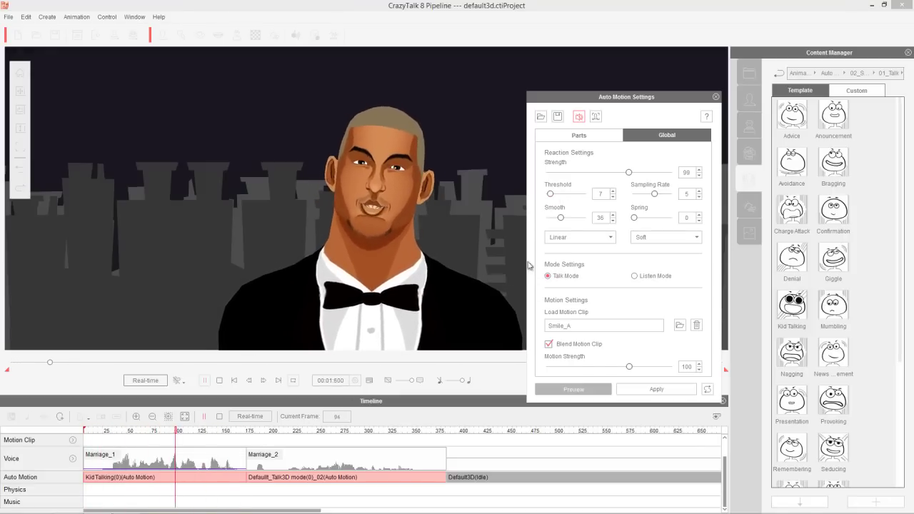
left_click_drag(549, 193, 571, 206)
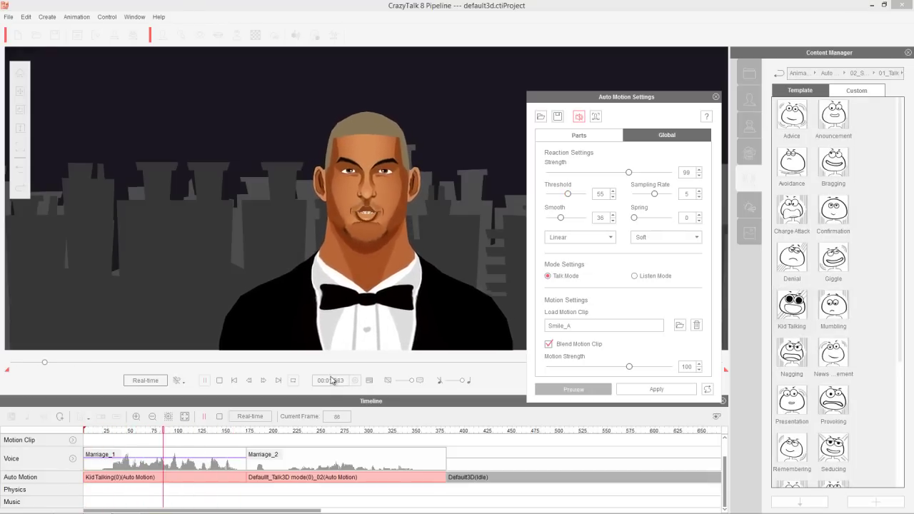
left_click_drag(567, 193, 555, 217)
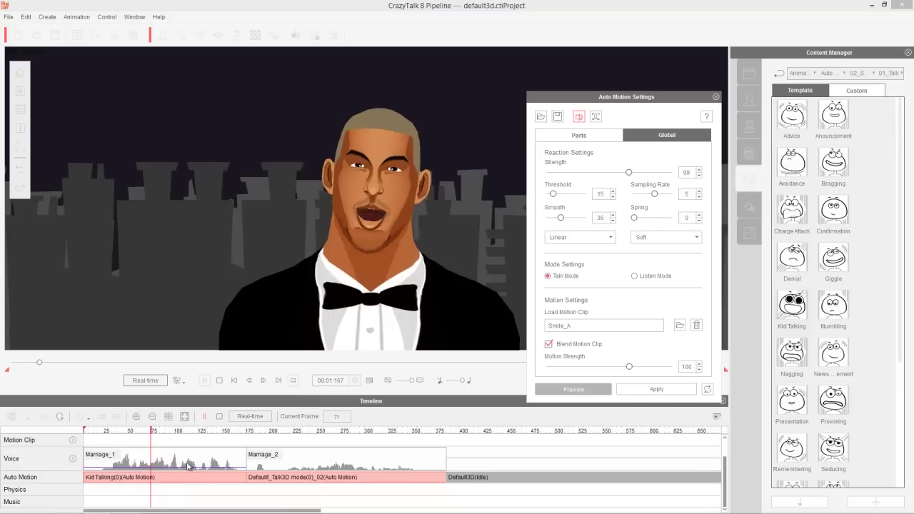
left_click_drag(553, 194, 553, 198)
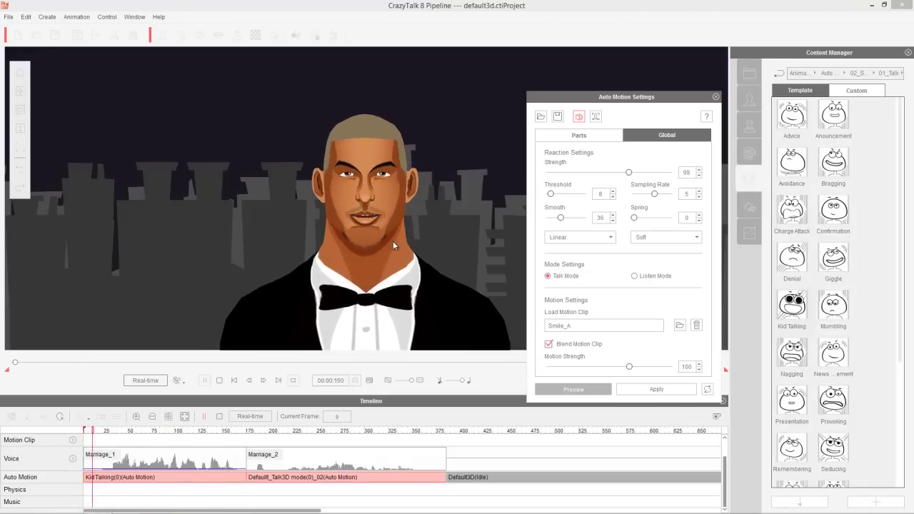
Compare a Sampling Rate of 1 with the maximum in the running preview, and leave it at 8.
left_click_drag(654, 193, 634, 194)
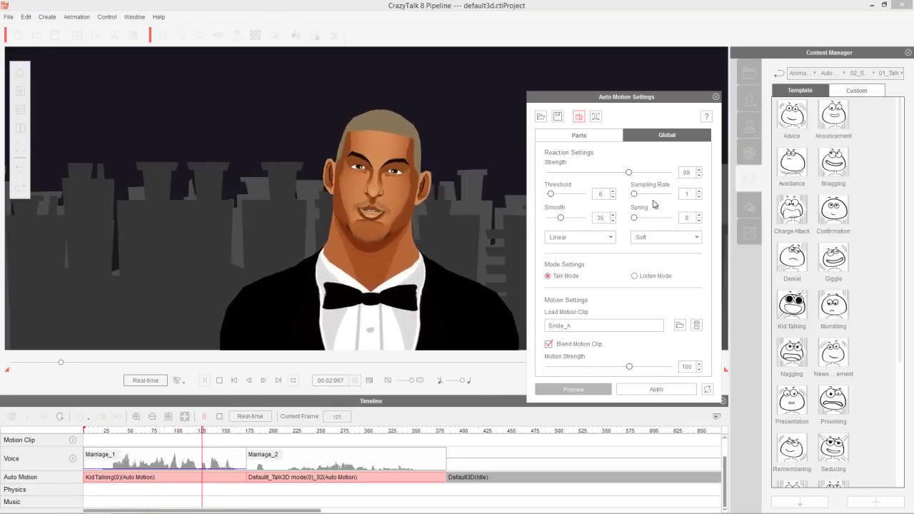
left_click_drag(635, 193, 671, 194)
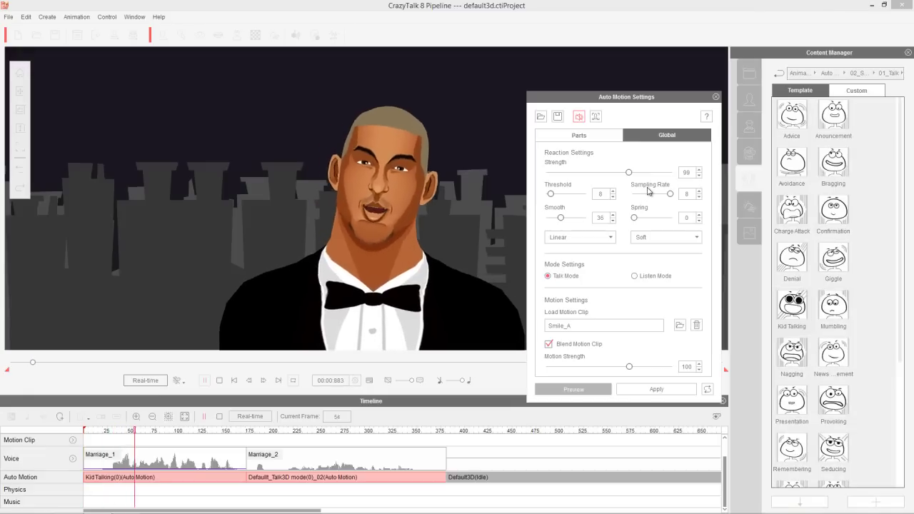
Raise Smooth to 88 and Spring to 8, trying a Spring of 1 on the way.
left_click_drag(561, 217, 579, 220)
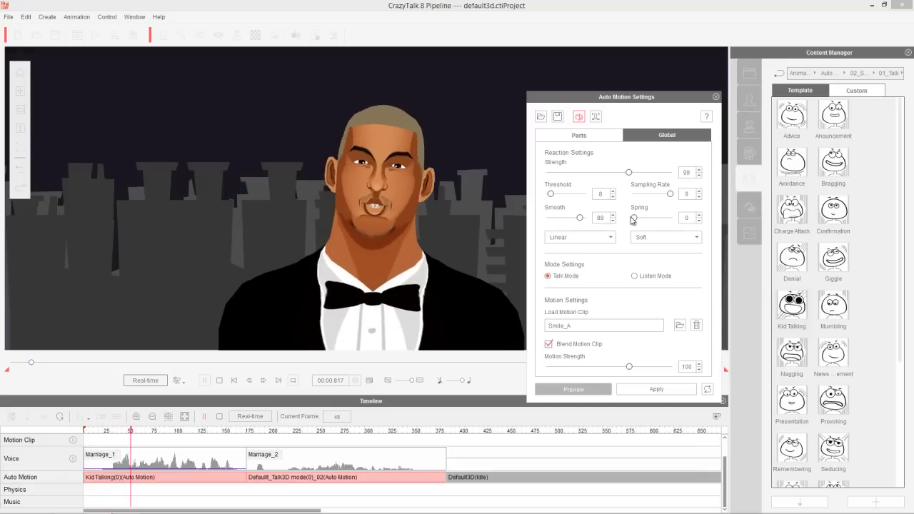
left_click_drag(635, 218, 640, 220)
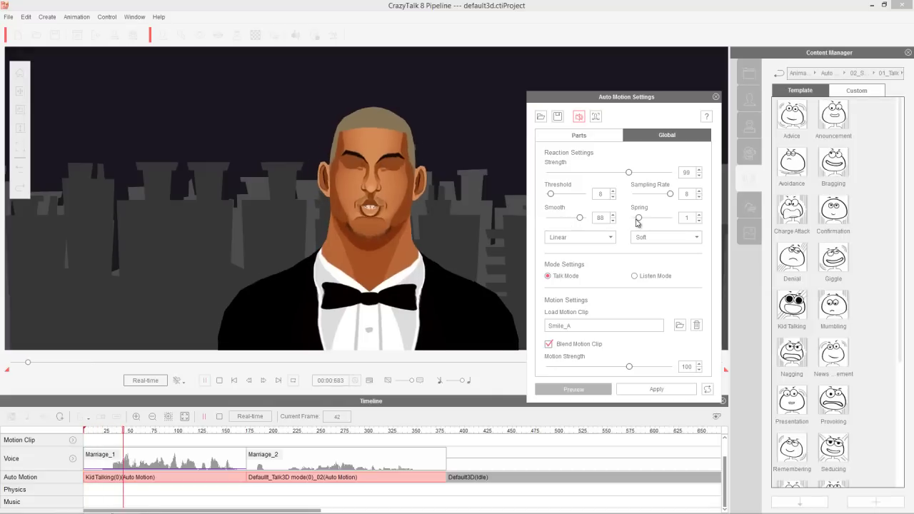
left_click_drag(638, 218, 673, 218)
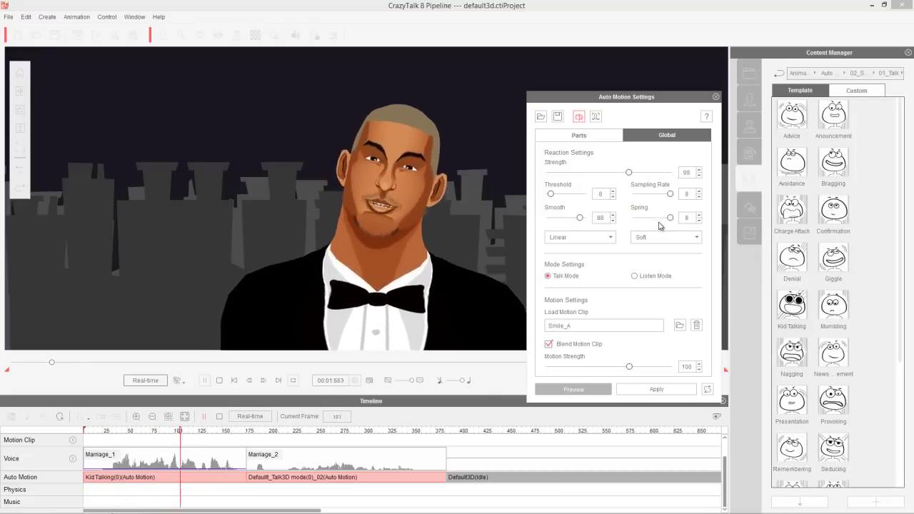
Compare Smooth at 35 and 91 and Spring at 3, and settle on Smooth 74 and Spring 8.
left_click_drag(579, 218, 561, 225)
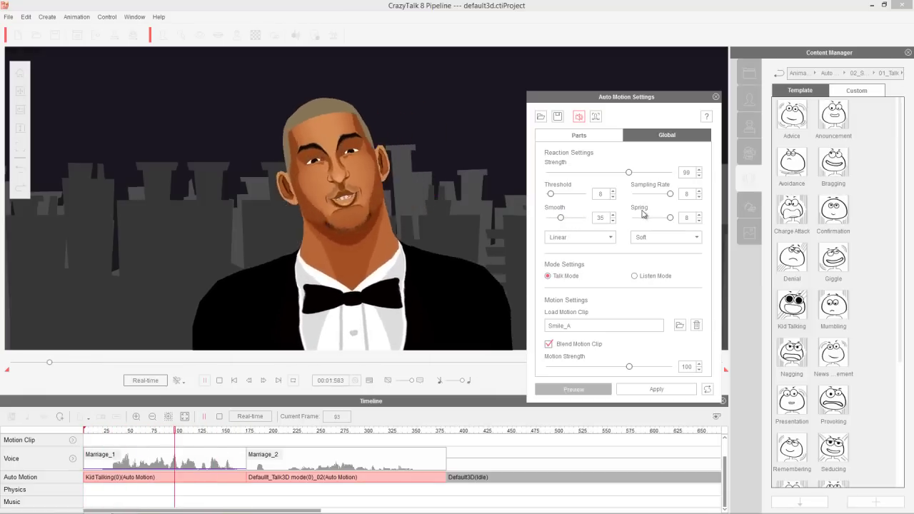
left_click_drag(560, 217, 582, 224)
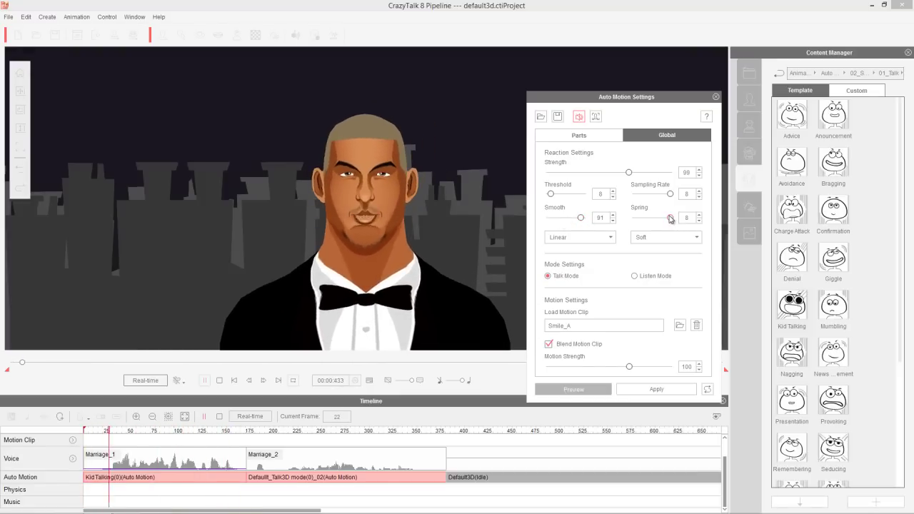
left_click_drag(670, 219, 646, 219)
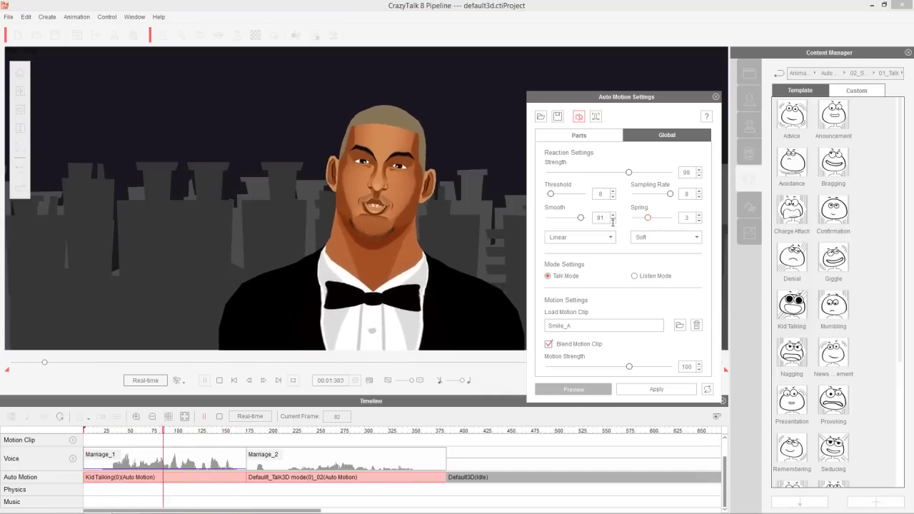
left_click_drag(581, 218, 574, 218)
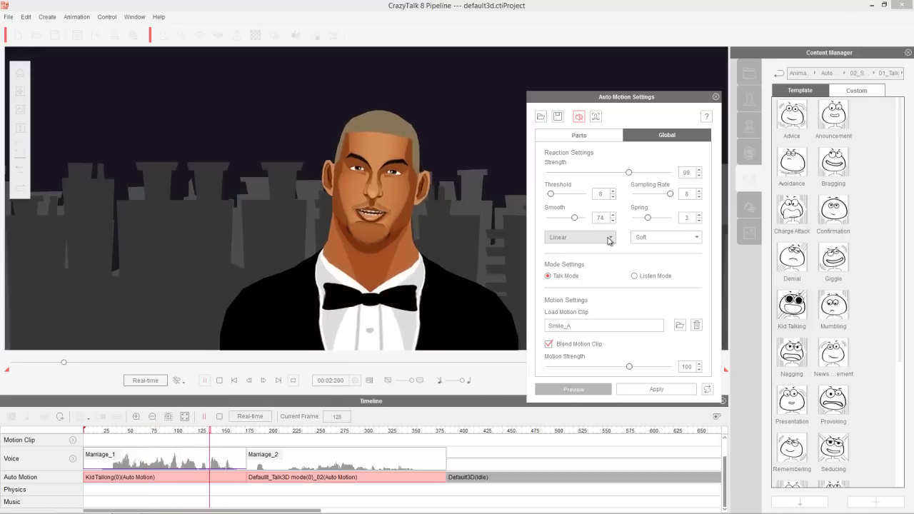
left_click(608, 238)
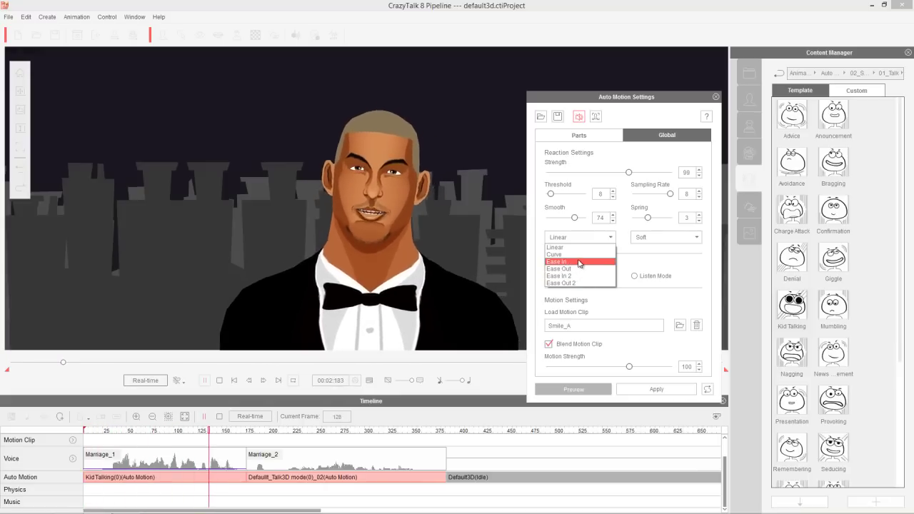
left_click(624, 231)
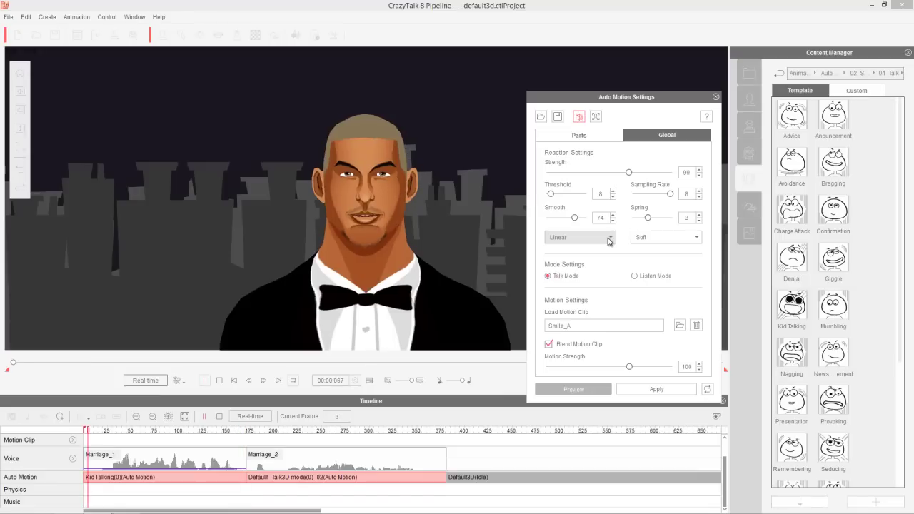
left_click_drag(651, 222, 680, 222)
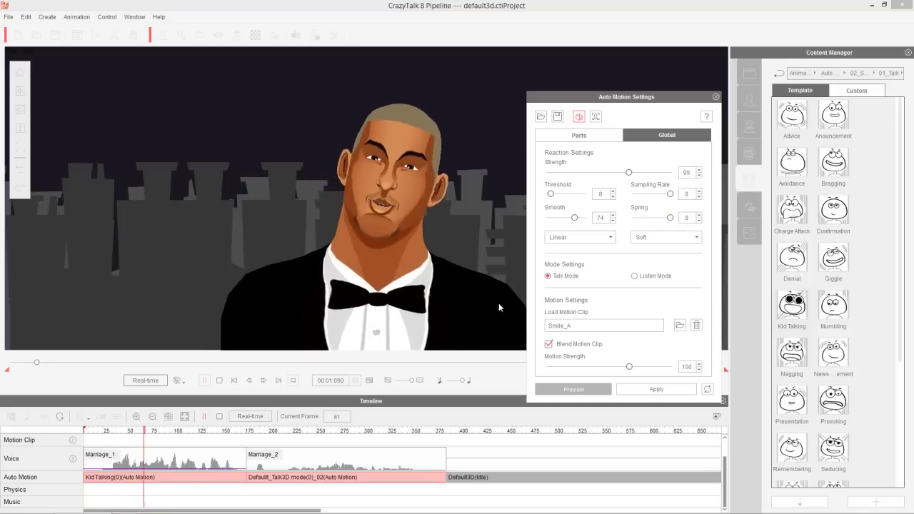
Compare the Ease Out and Ease In transition curves, turning the preview sound back on, and leave the curve at Ease In.
left_click(567, 238)
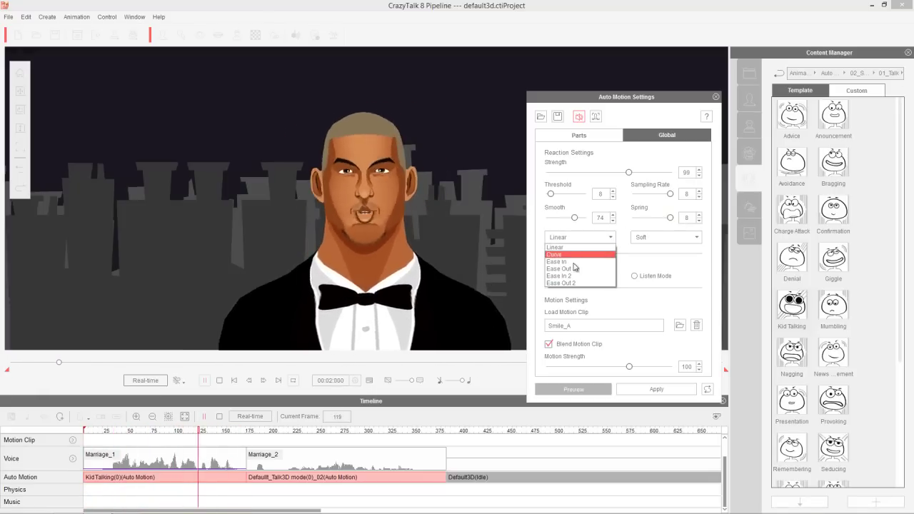
left_click(567, 269)
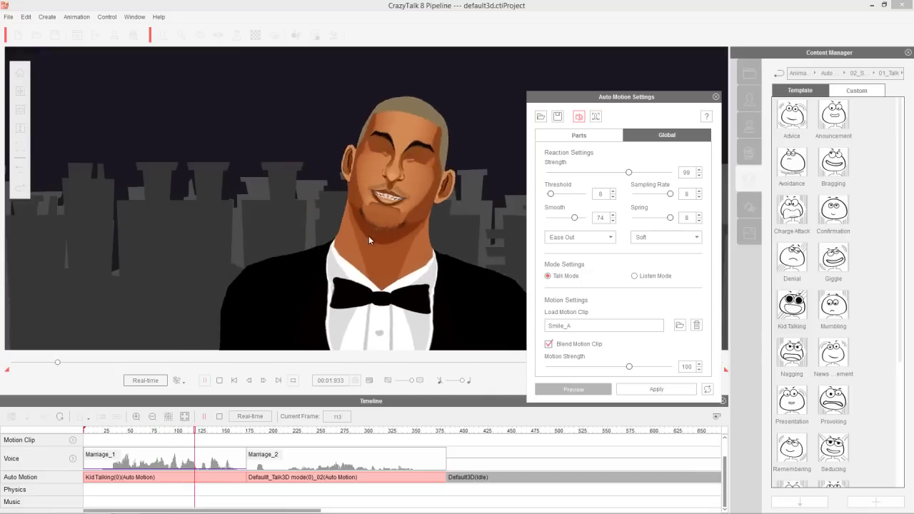
left_click(579, 117)
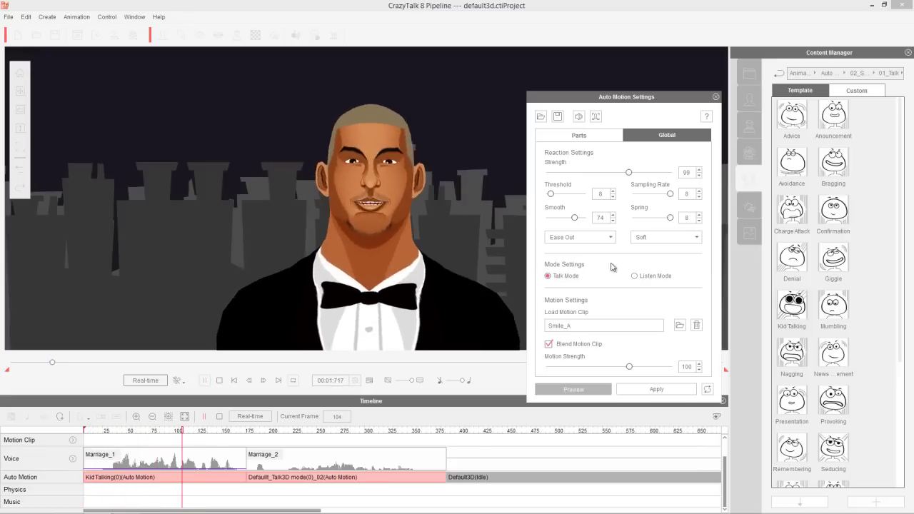
left_click(581, 238)
left_click(571, 262)
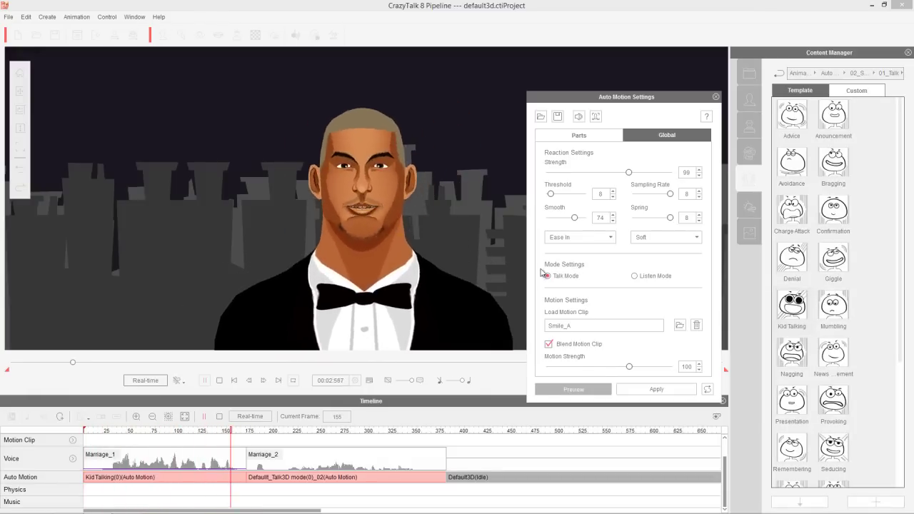
Try the Ease In 2 transition curve in the Global settings, muting the preview sound, and return the curve to Ease In.
left_click(578, 135)
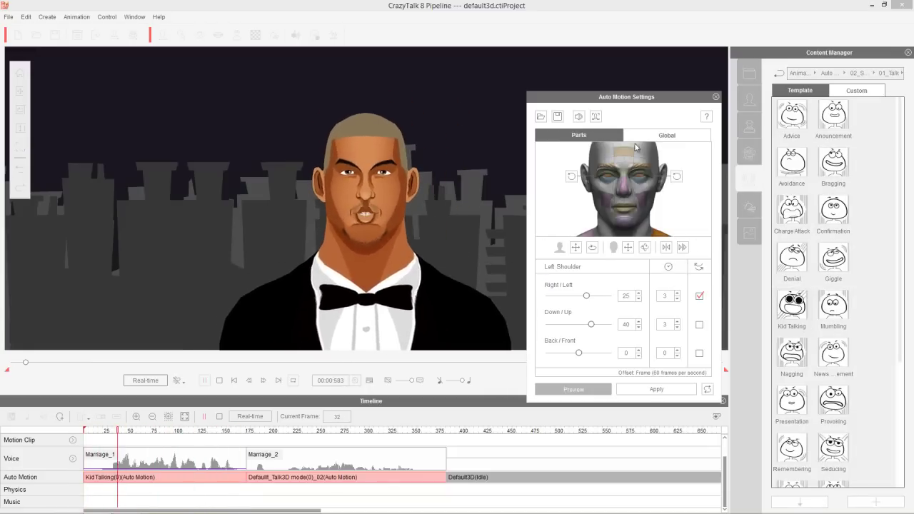
left_click(666, 135)
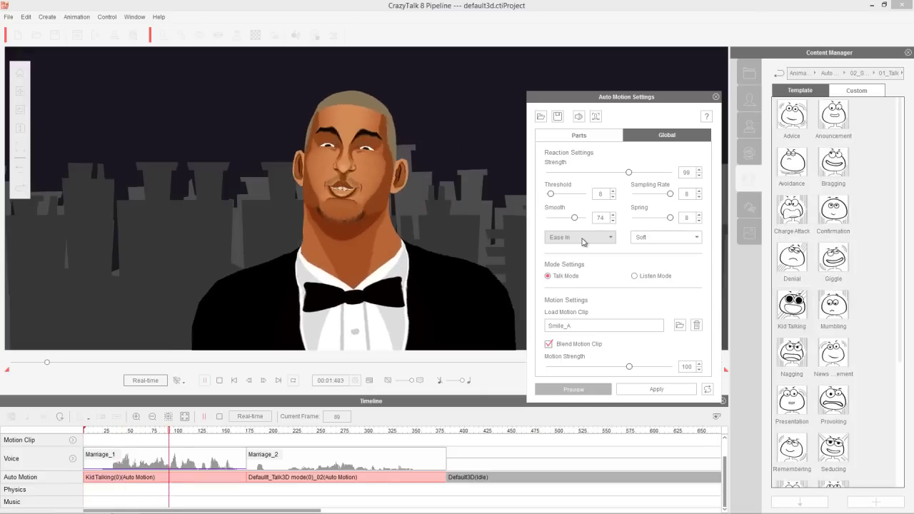
left_click(582, 240)
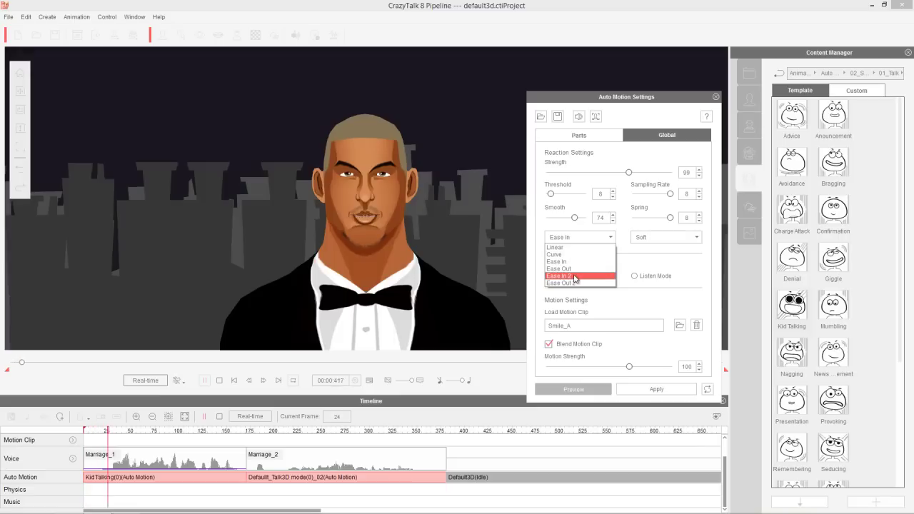
left_click(575, 276)
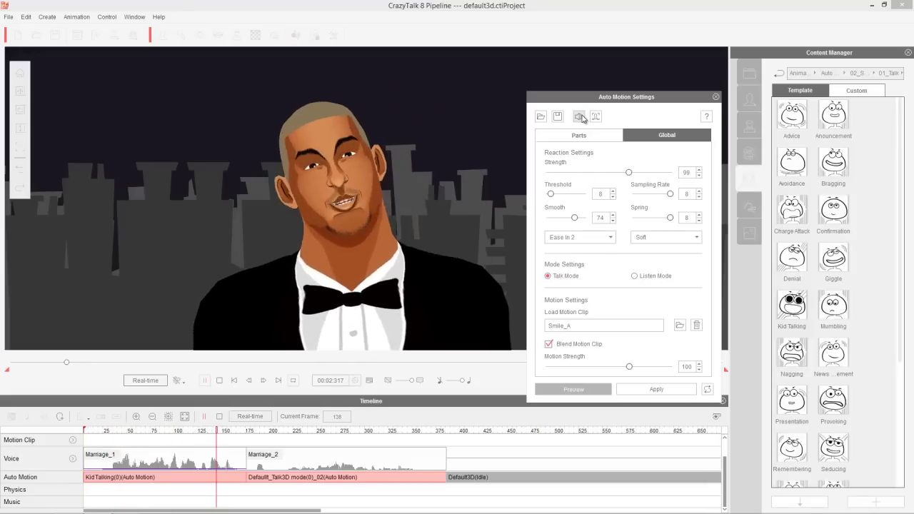
left_click(585, 237)
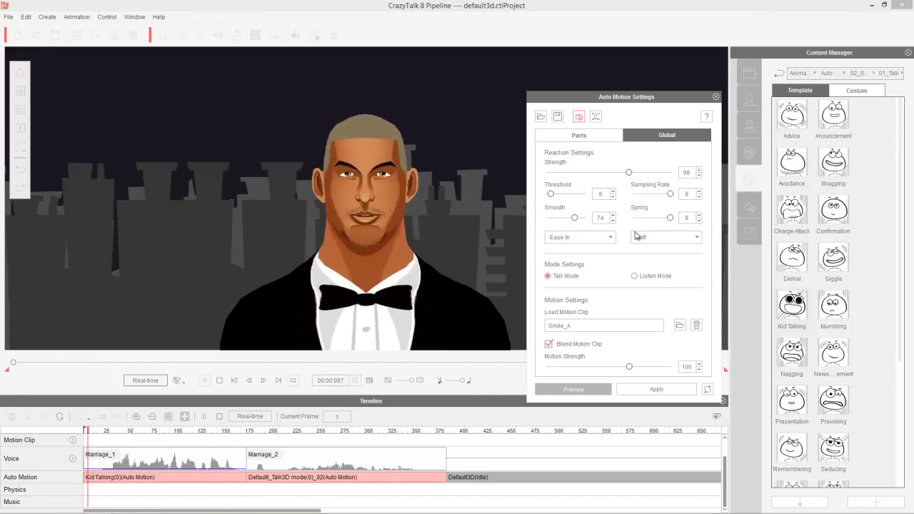
Compare the Hard mode with Soft in the running preview, lowering Spring to 3, and leave the mode at Soft.
left_click(660, 237)
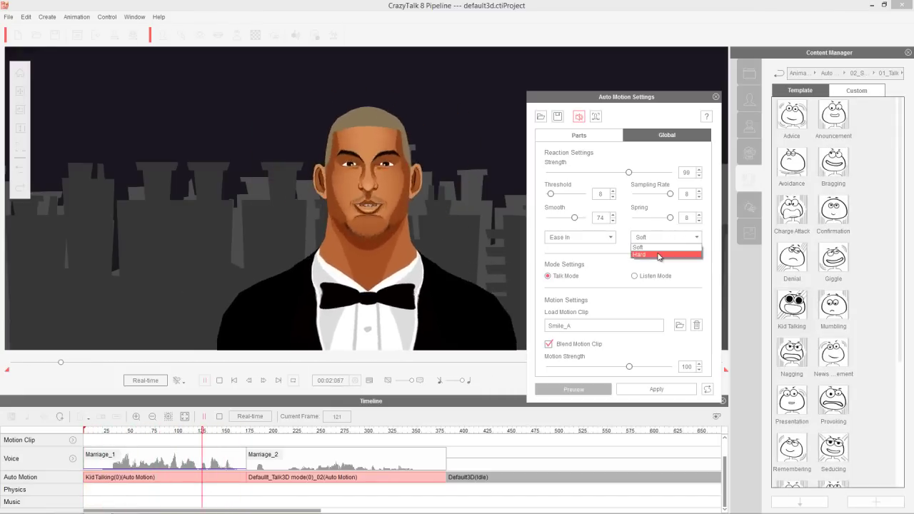
left_click(658, 255)
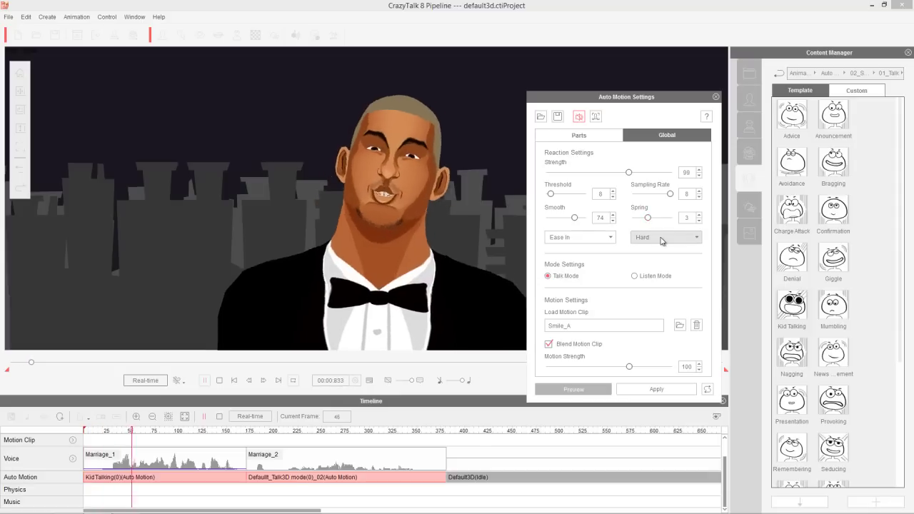
left_click(661, 238)
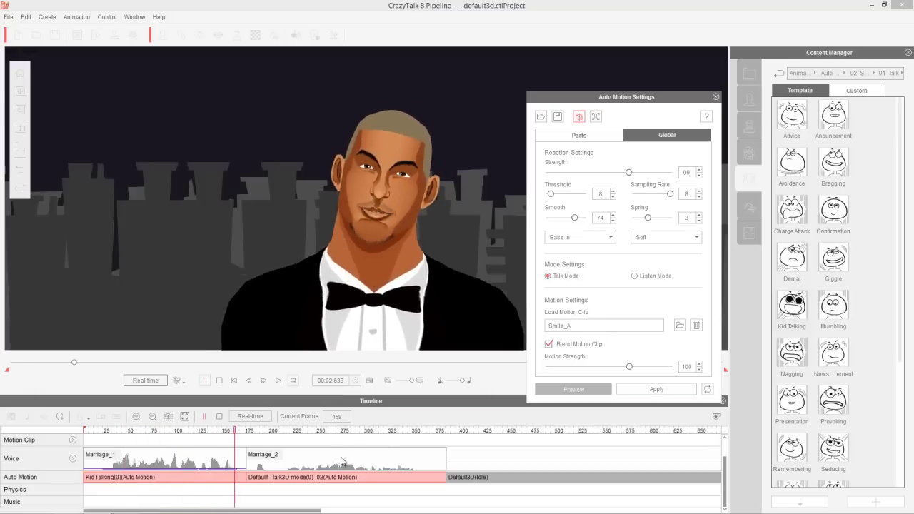
Try a Down/Up value of -100 on the Left Eyeball part and return it to -50.
left_click(592, 136)
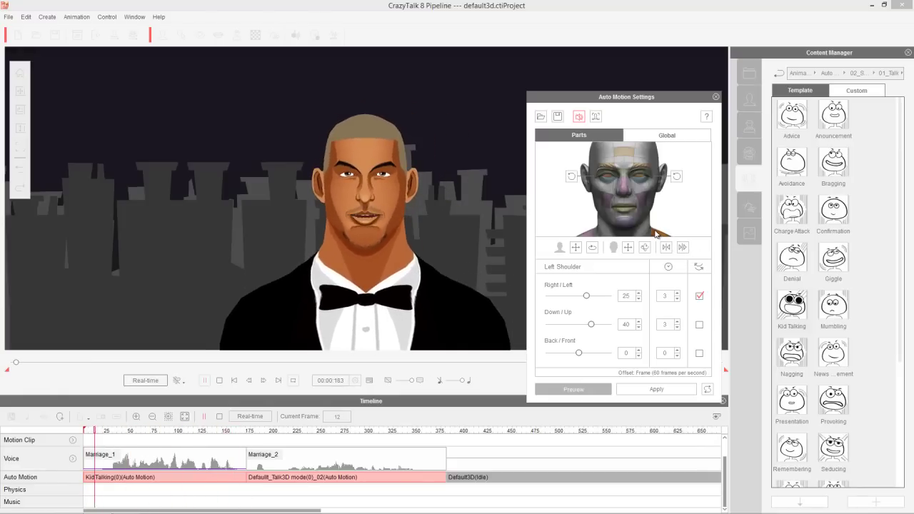
left_click(641, 181)
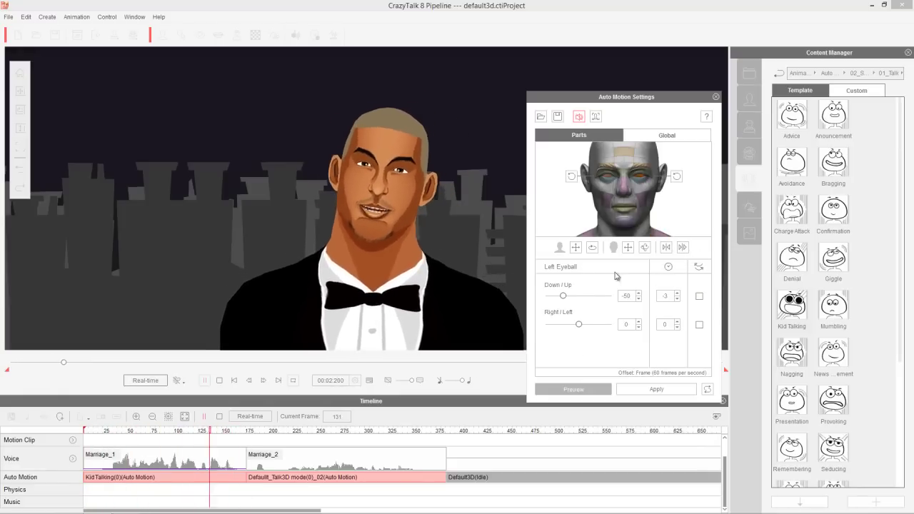
left_click(625, 296)
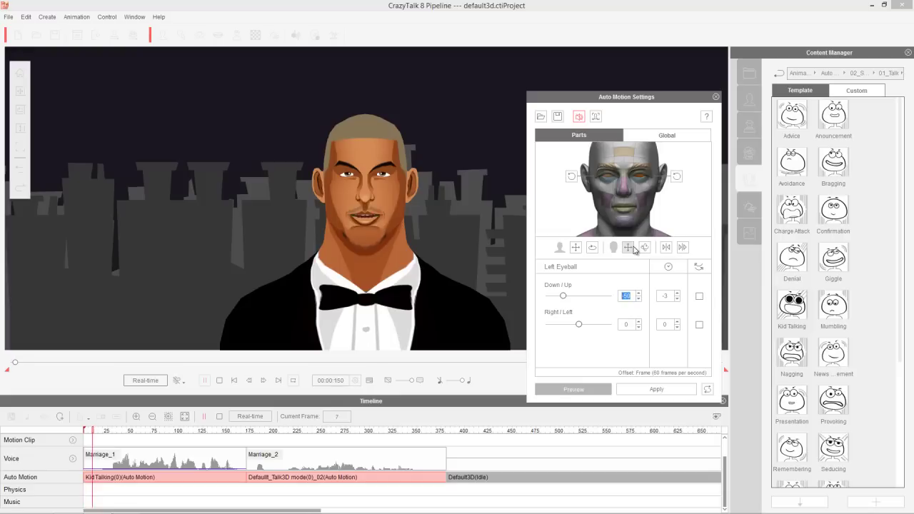
key("BackSpace")
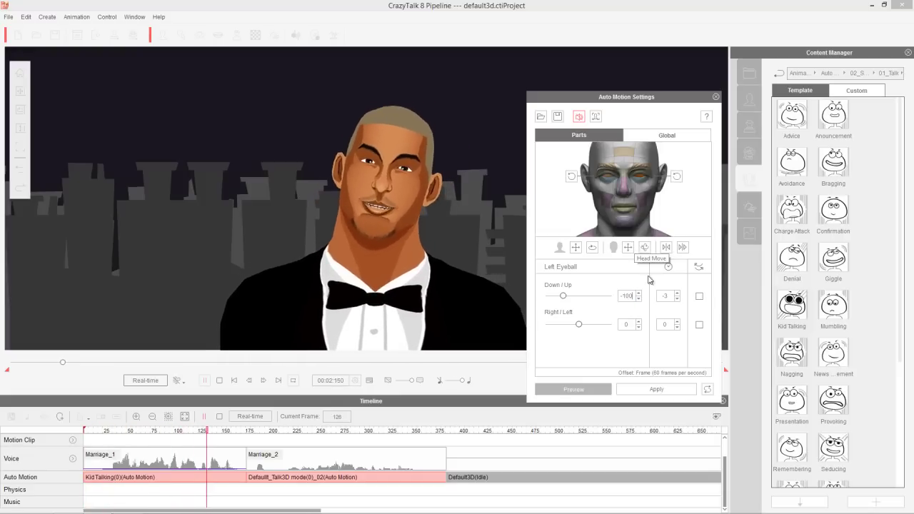
key("Return")
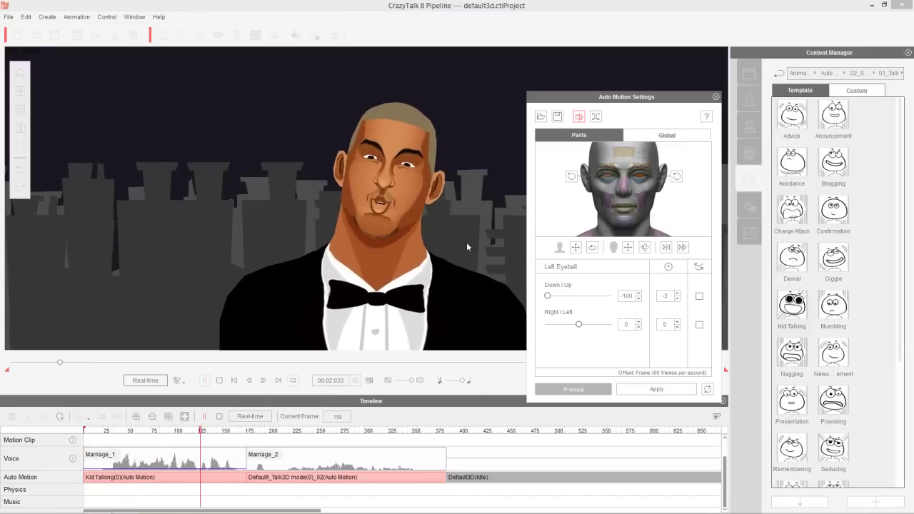
left_click(641, 179)
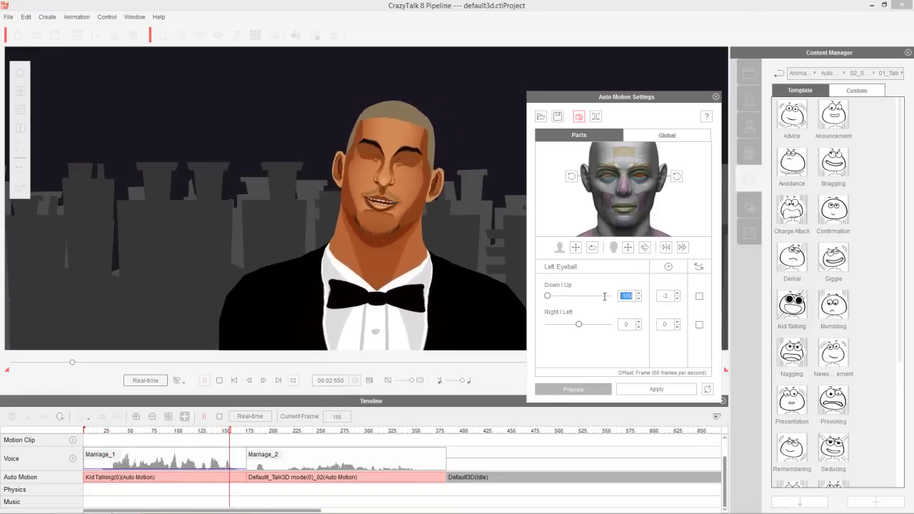
key("BackSpace")
type("0")
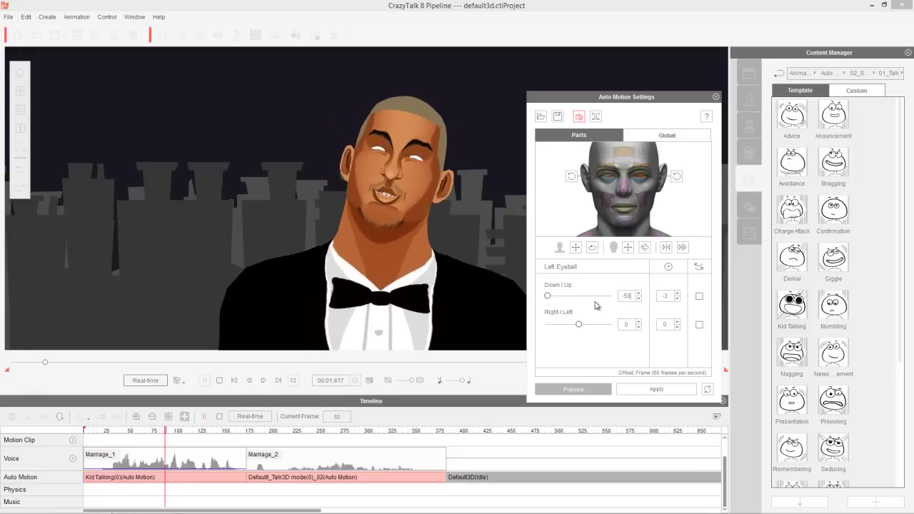
key("space")
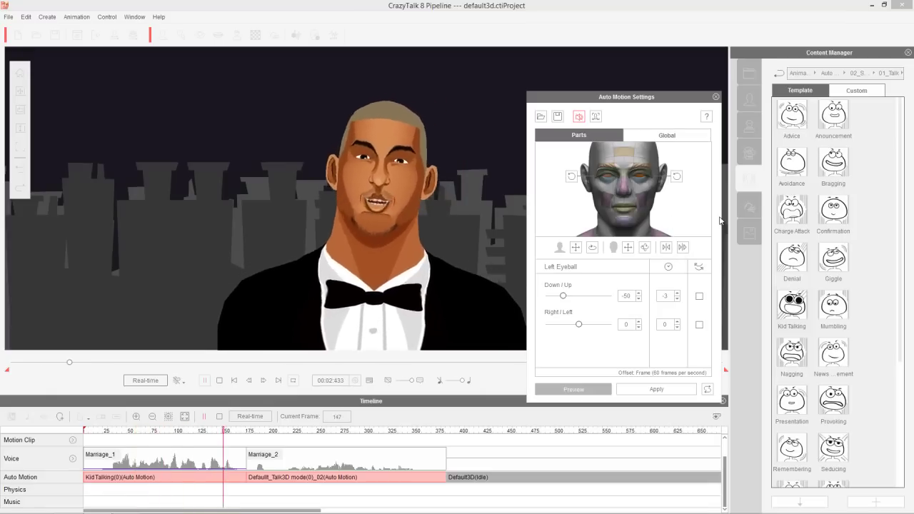
Try a Move Right/Left value of 100 on the Jaw part and bring it back to -1.
left_click(645, 214)
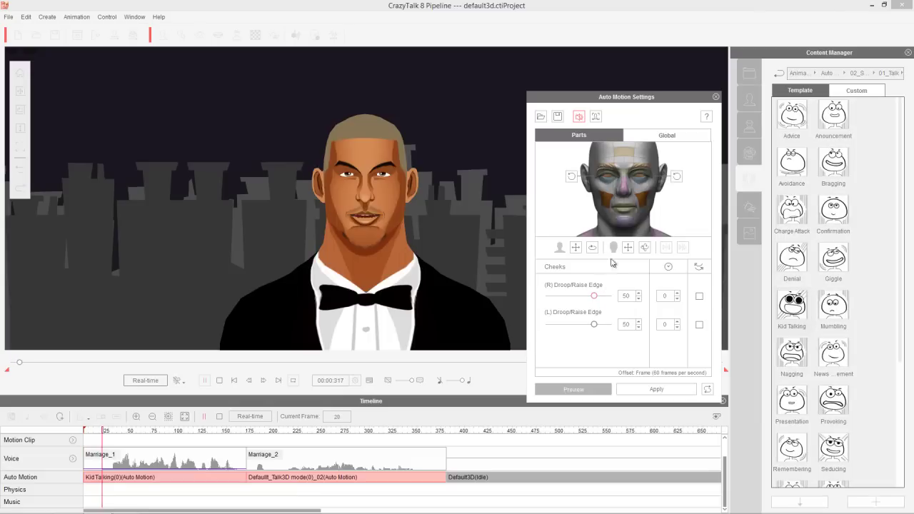
left_click(622, 223)
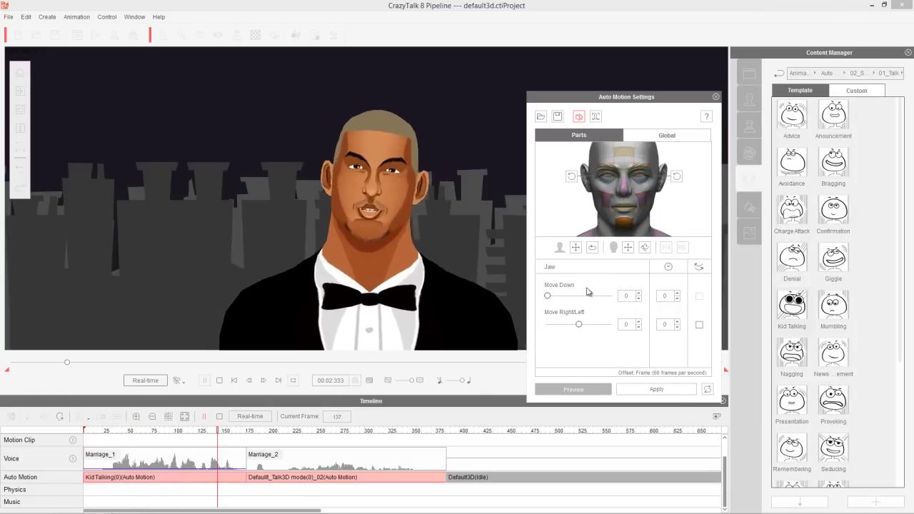
left_click_drag(578, 324, 632, 322)
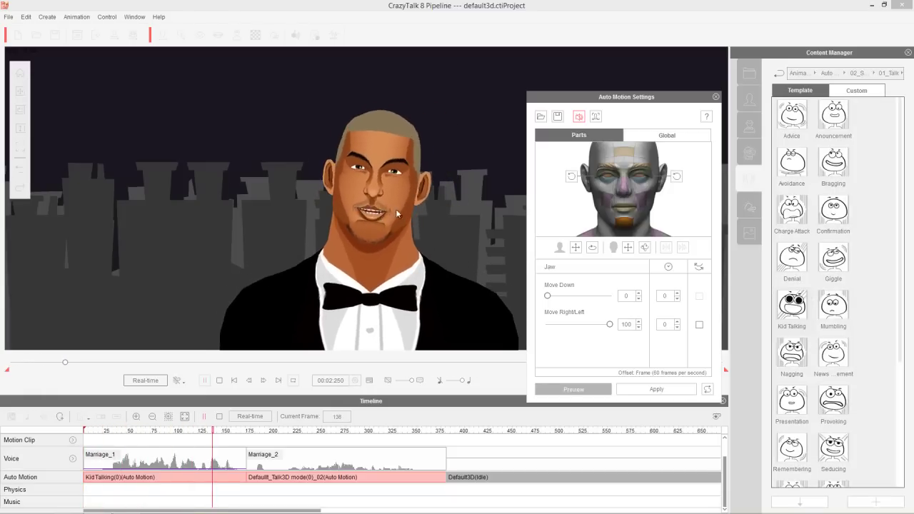
left_click_drag(609, 324, 578, 326)
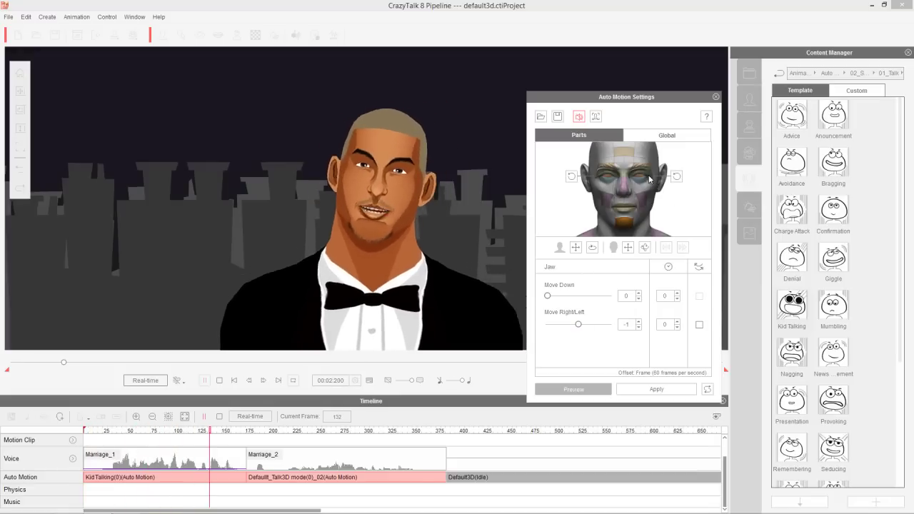
Try a (R) Close Eye value of 100 on the Upper Eyelids part and return it to 0.
left_click(626, 176)
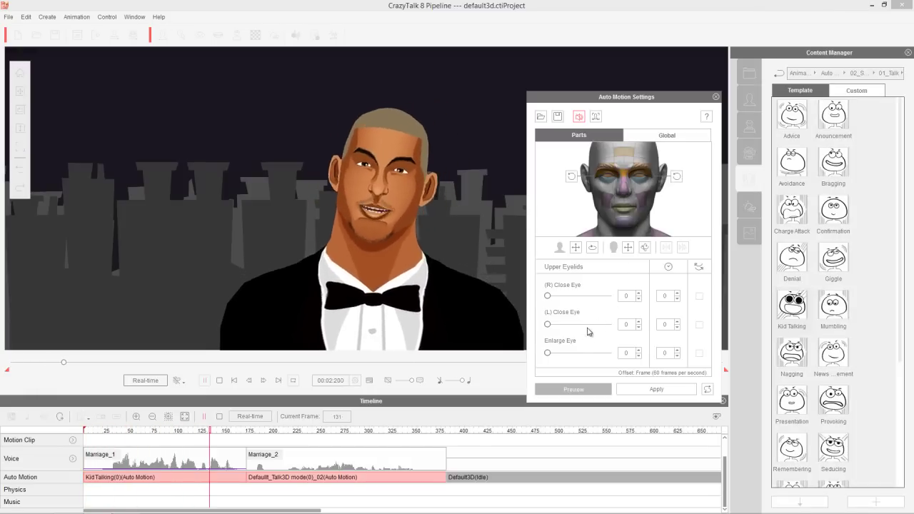
left_click_drag(548, 295, 633, 296)
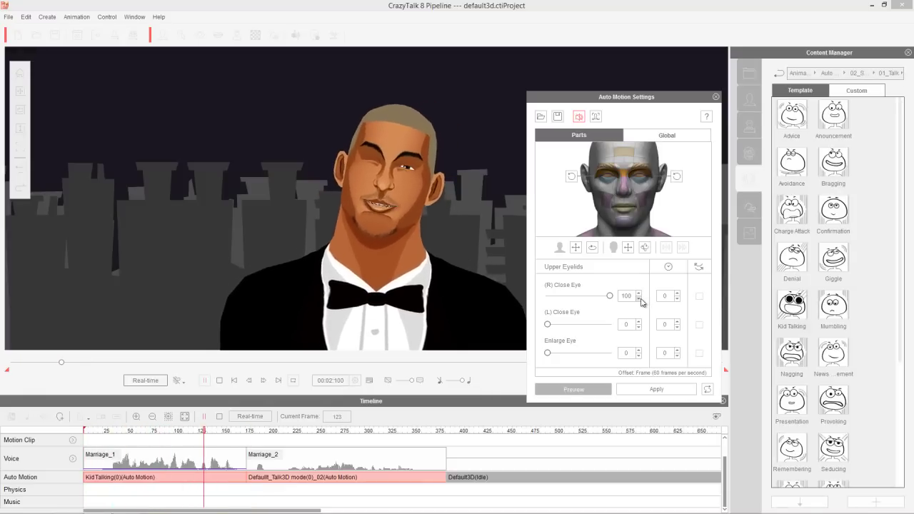
left_click(610, 296)
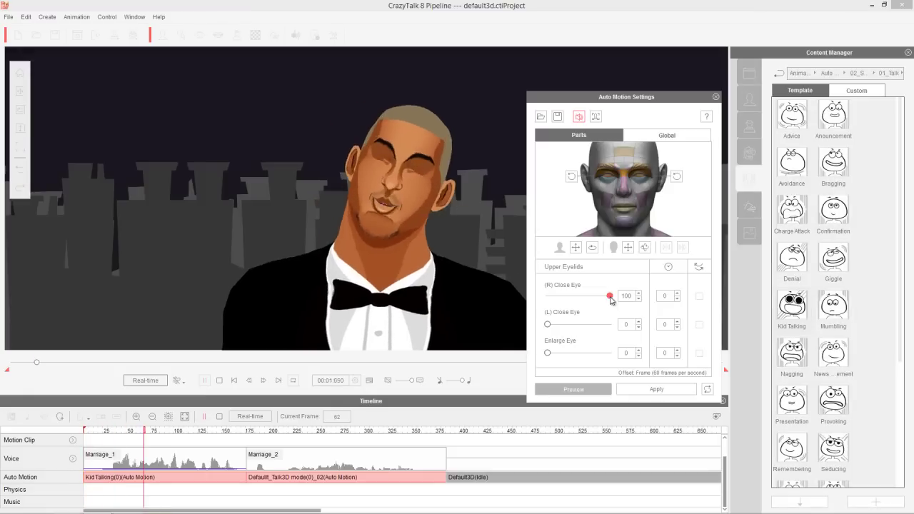
left_click_drag(611, 296, 547, 295)
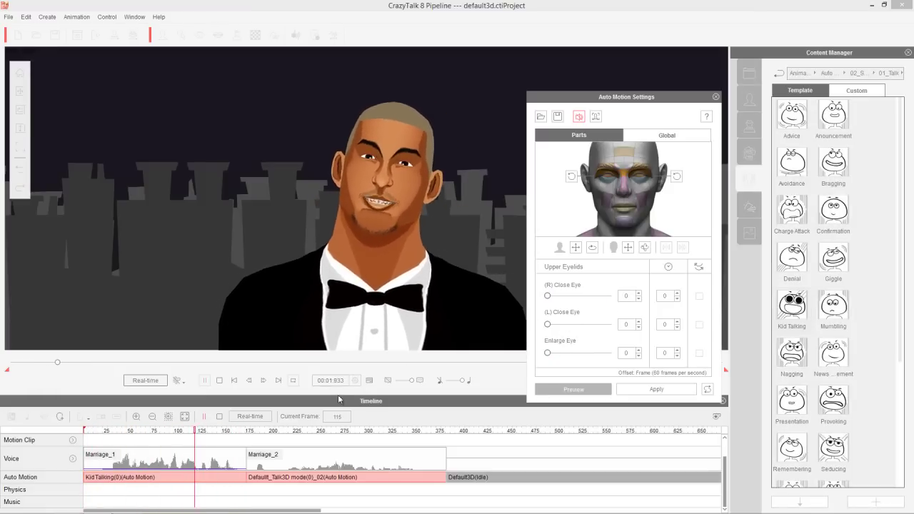
Set the Upper Eyelids' Enlarge Eye to 100 and turn the preview sound back on.
left_click(548, 353)
left_click_drag(547, 353, 628, 355)
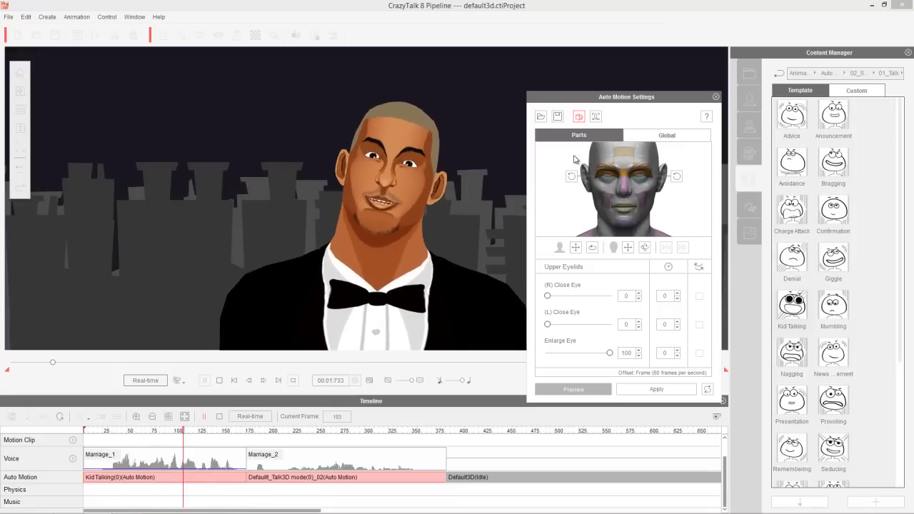
left_click(579, 117)
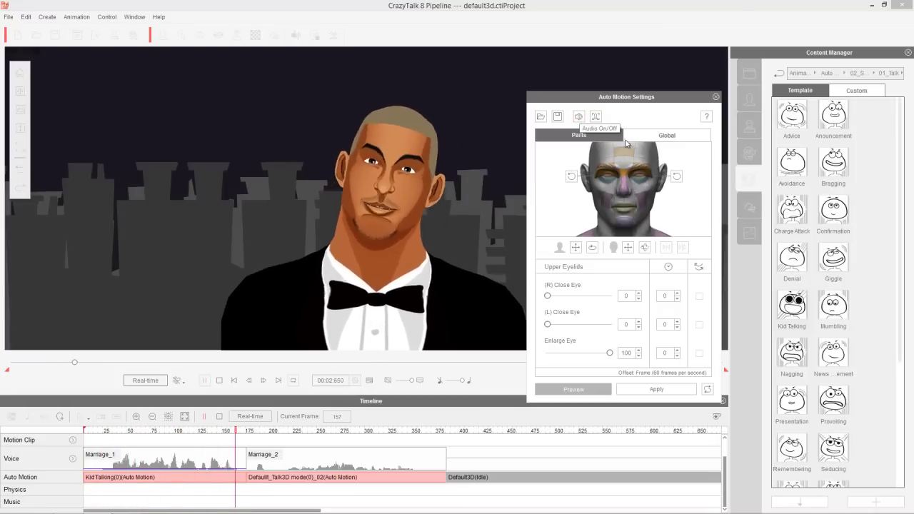
Try -100 for the Eyebrows' (R) Lower/Raise Brow, settle on 77, and apply the Auto Motion settings to the first segment.
left_click(639, 169)
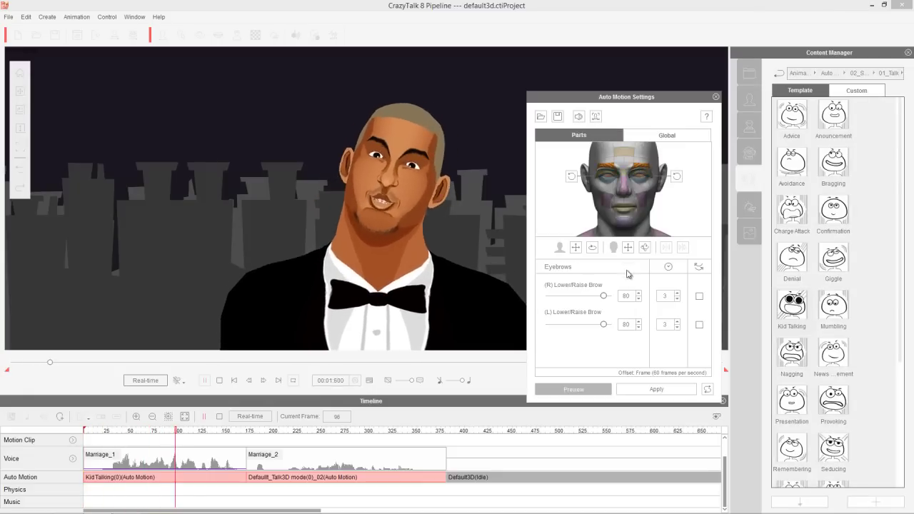
left_click_drag(603, 295, 510, 301)
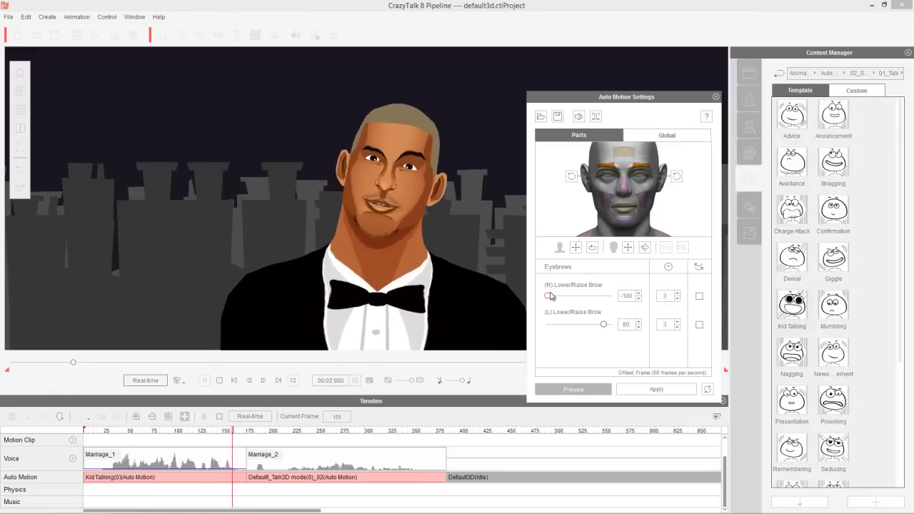
left_click_drag(549, 295, 603, 296)
left_click(600, 389)
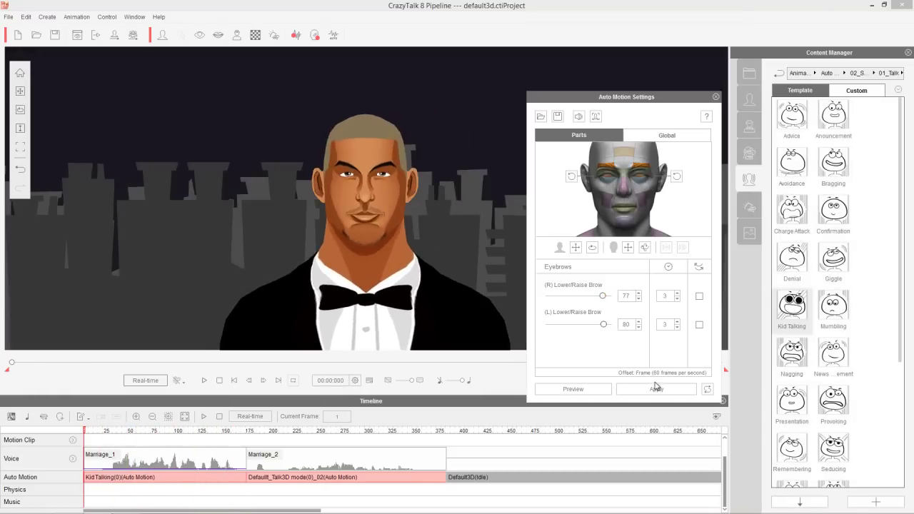
left_click(660, 389)
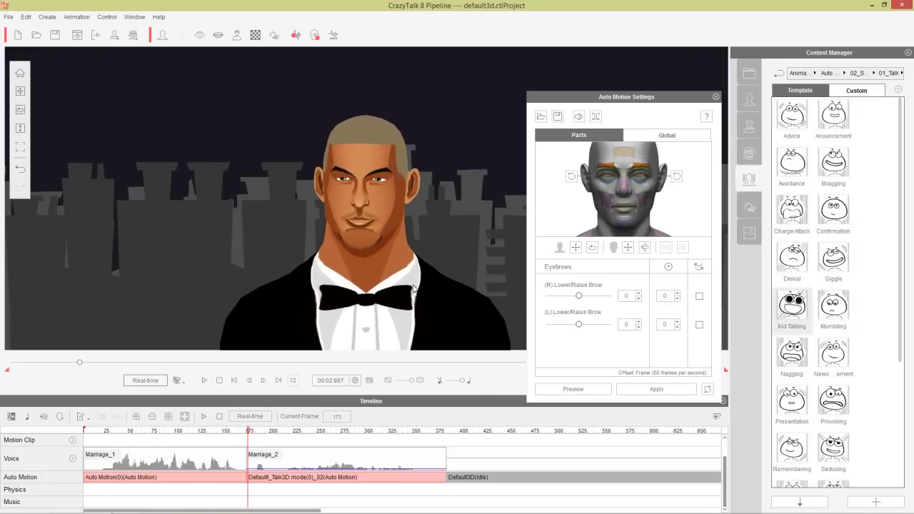
Review the Global Auto Motion settings of the second voice segment and close the settings dialog.
left_click_drag(274, 436, 278, 437)
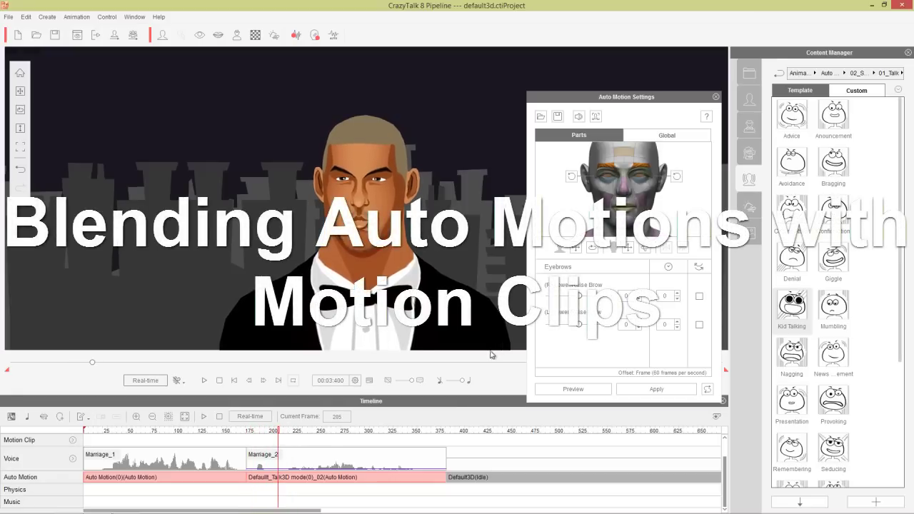
left_click(666, 135)
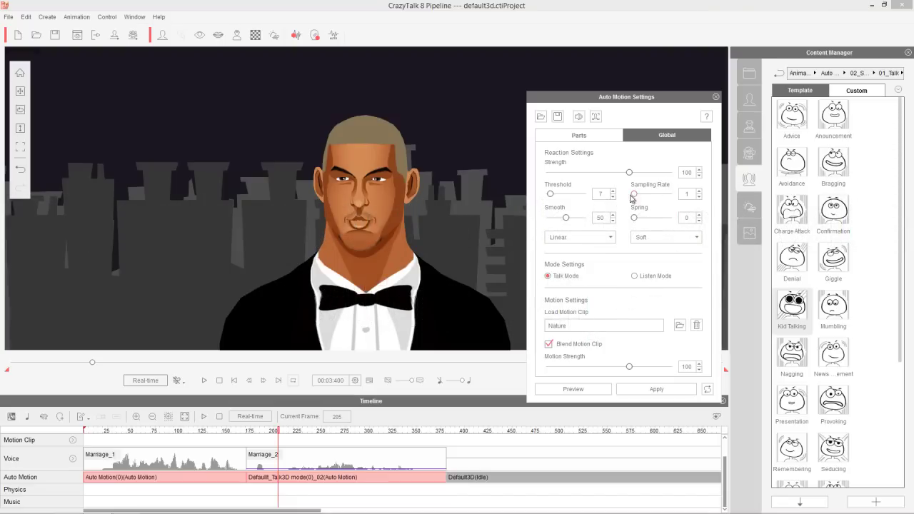
left_click(674, 99)
left_click(715, 97)
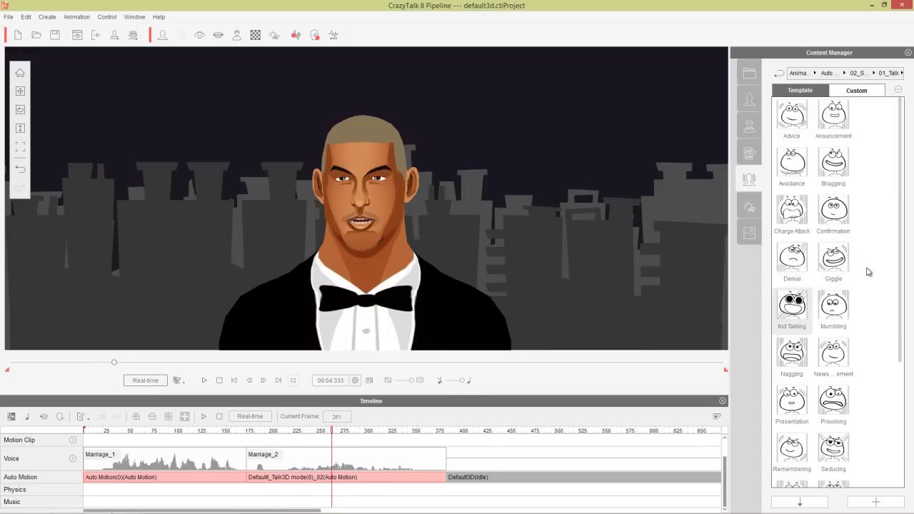
Apply the Seducing auto motion template to the Marriage_2 segment.
left_click_drag(902, 297, 905, 449)
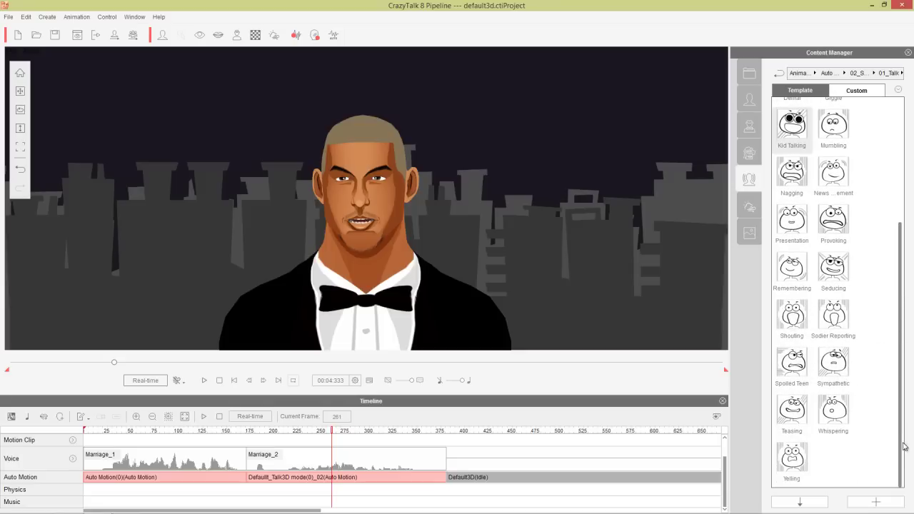
double_click(833, 268)
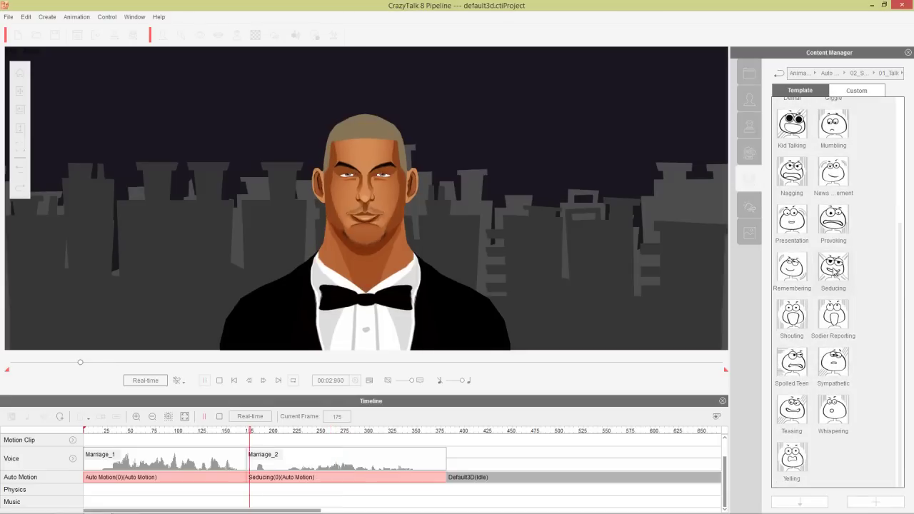
Try the Spoiled Teen and Whispering auto motion templates on the Marriage_2 segment, and return it to Seducing.
left_click(303, 435)
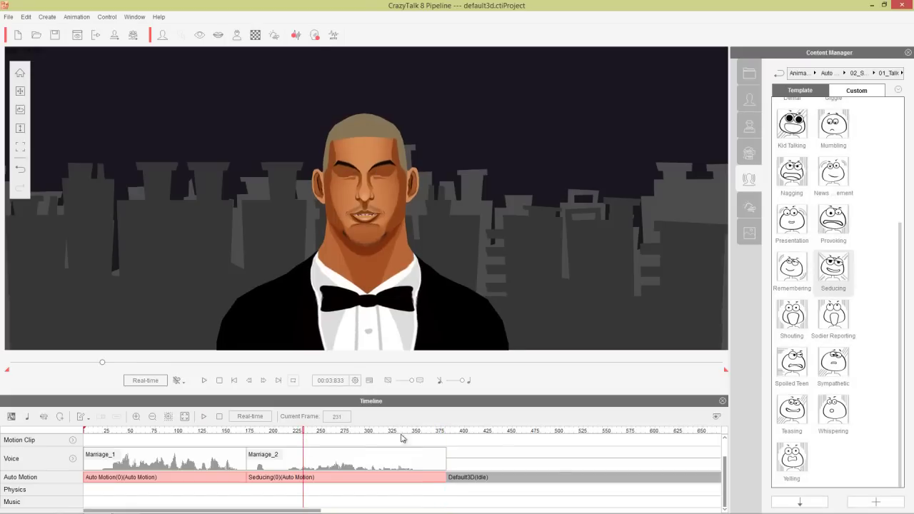
double_click(791, 364)
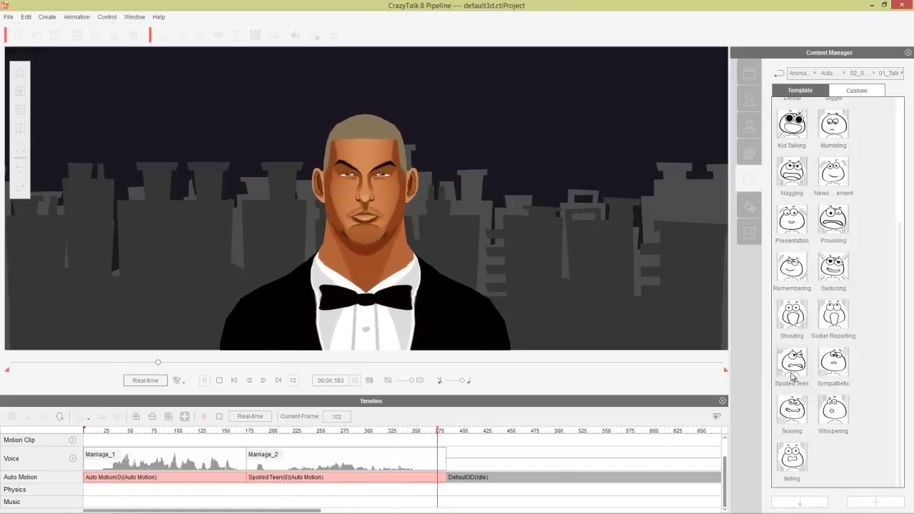
left_click(329, 437)
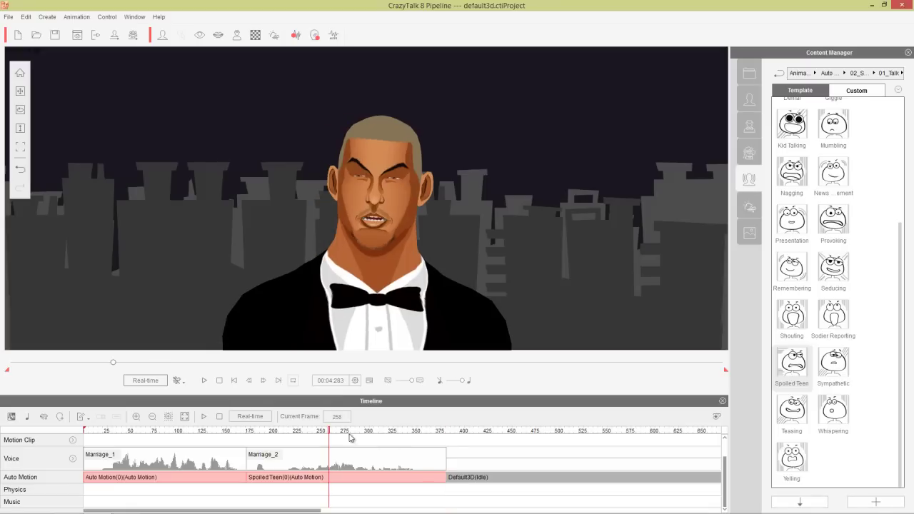
double_click(833, 420)
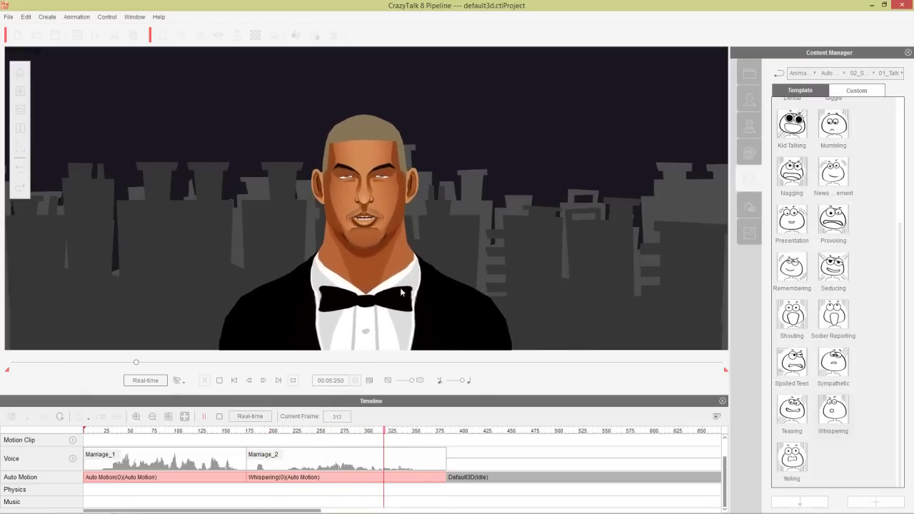
left_click(298, 434)
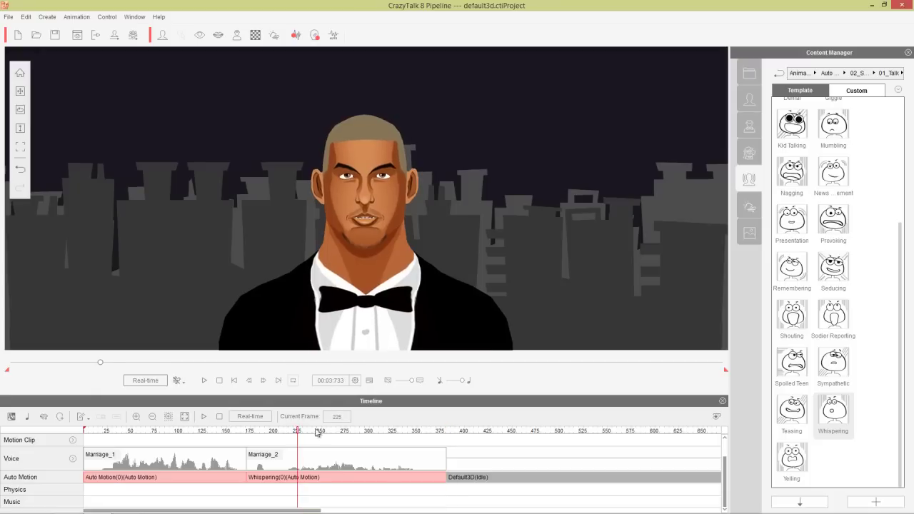
double_click(835, 268)
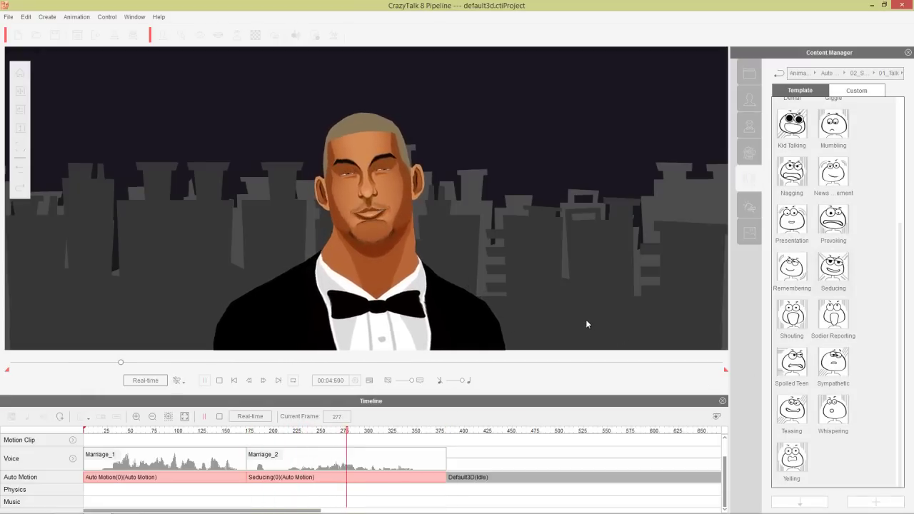
Preview the Marriage_2 segment's Global Auto Motion settings with the Smile_B clip blended in at Motion Strength 150.
left_click_drag(368, 437, 321, 438)
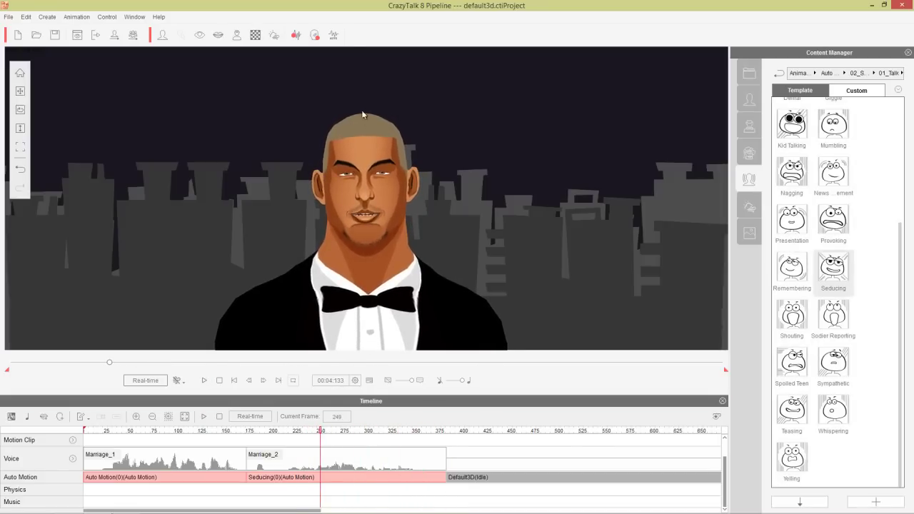
left_click(333, 35)
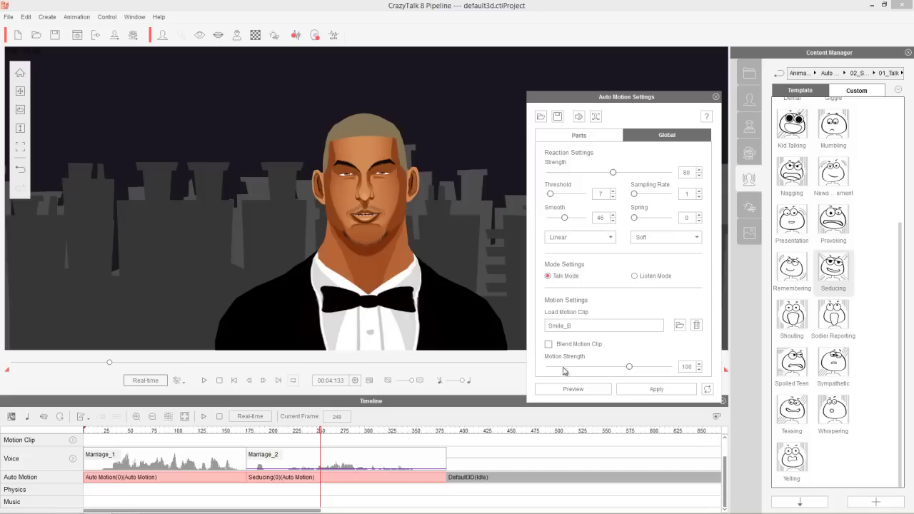
left_click(571, 390)
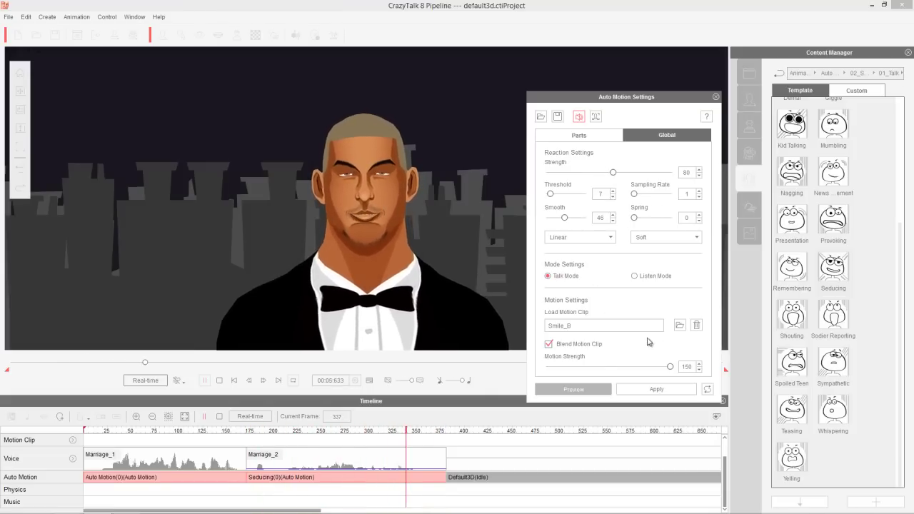
Load the Silly smile motion clip for the second segment and preview it with Motion Strength at 61.
left_click(679, 324)
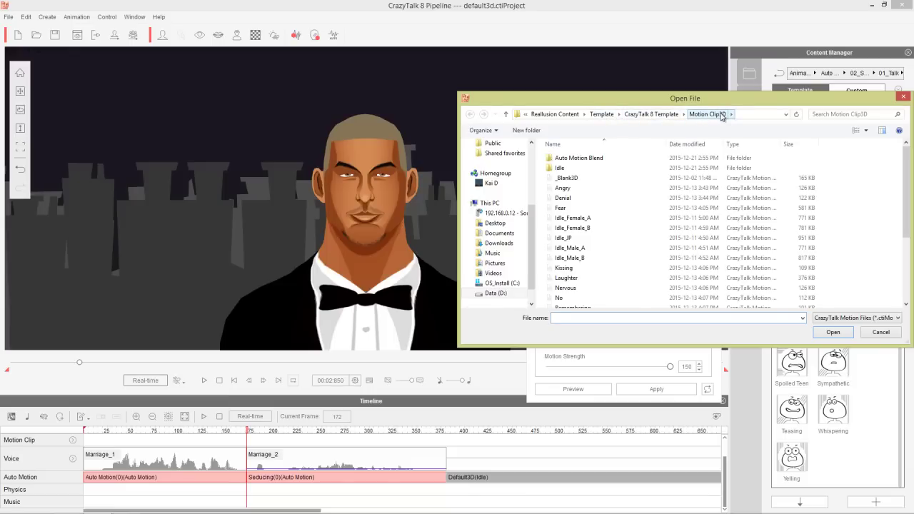
left_click(614, 238)
scroll(612, 241, "down", 4)
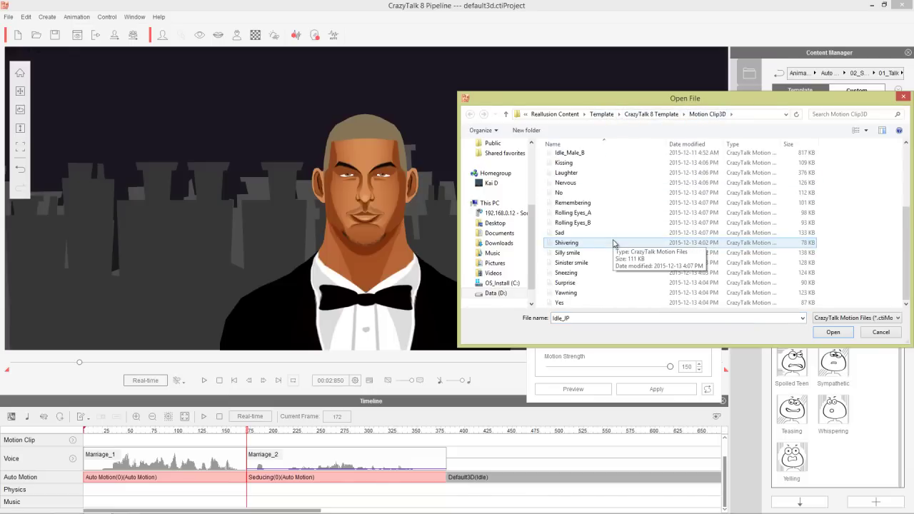
double_click(570, 253)
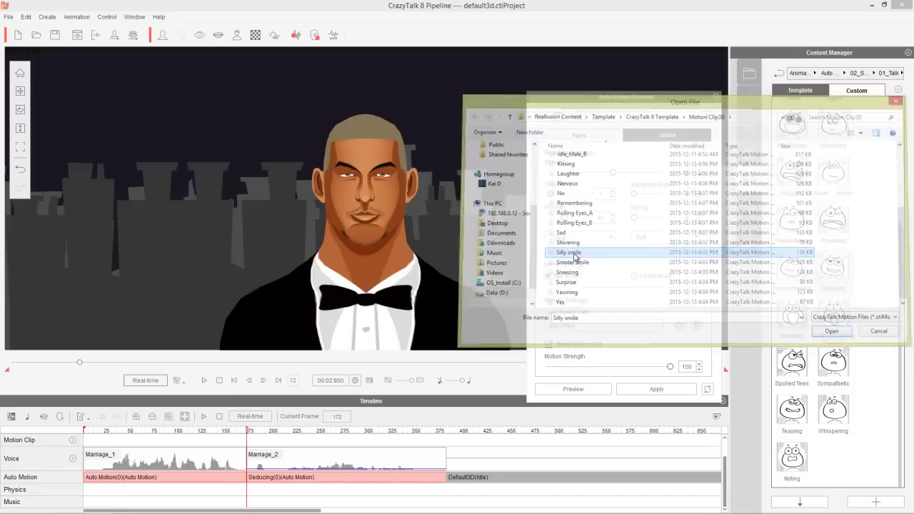
left_click(585, 390)
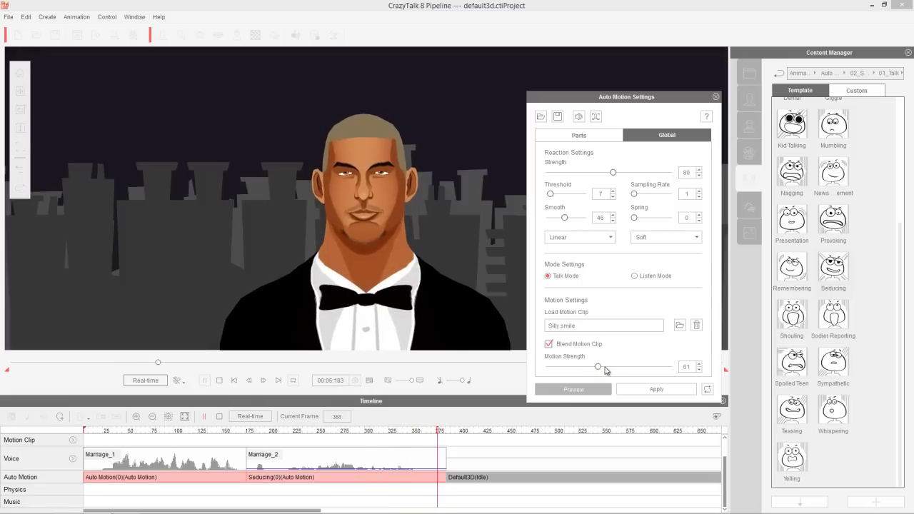
Load the Sinister smile motion clip, preview it, and raise Motion Strength to 101 and finally 150.
left_click(680, 326)
left_click(618, 278)
scroll(618, 278, "down", 4)
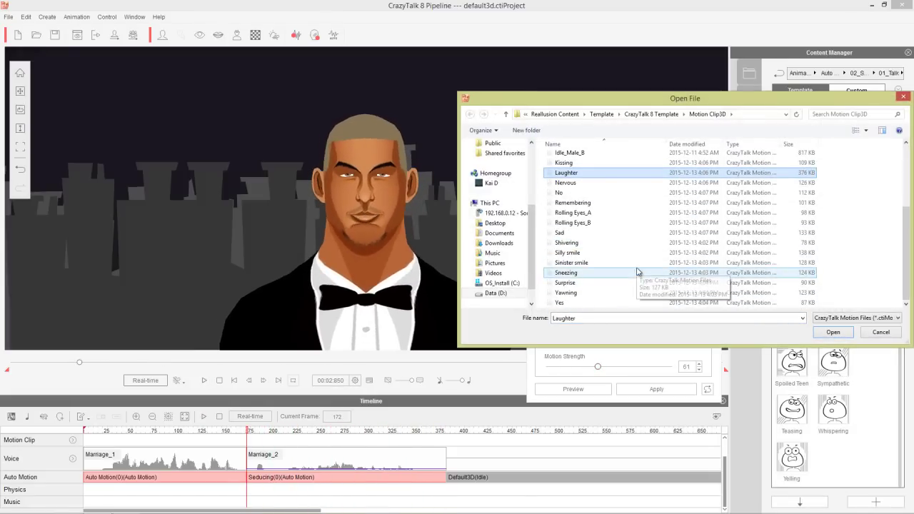
double_click(580, 263)
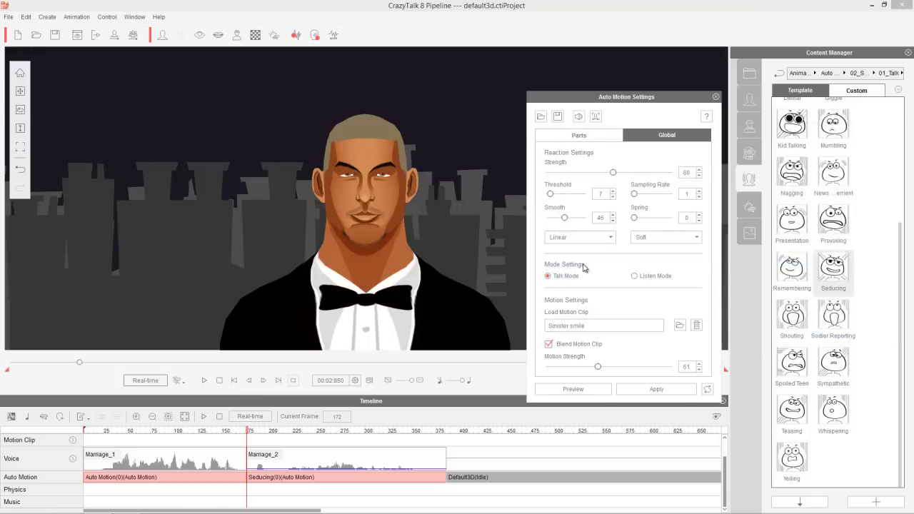
left_click(574, 389)
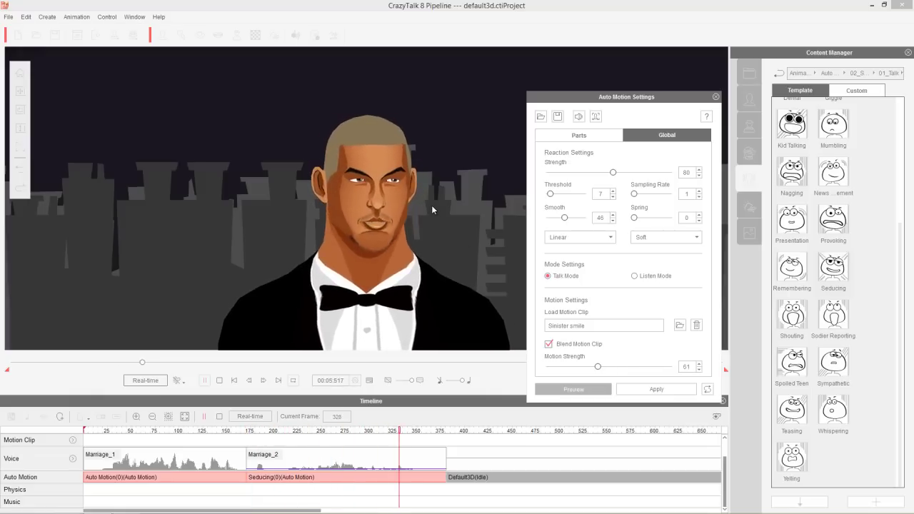
left_click_drag(598, 366, 631, 367)
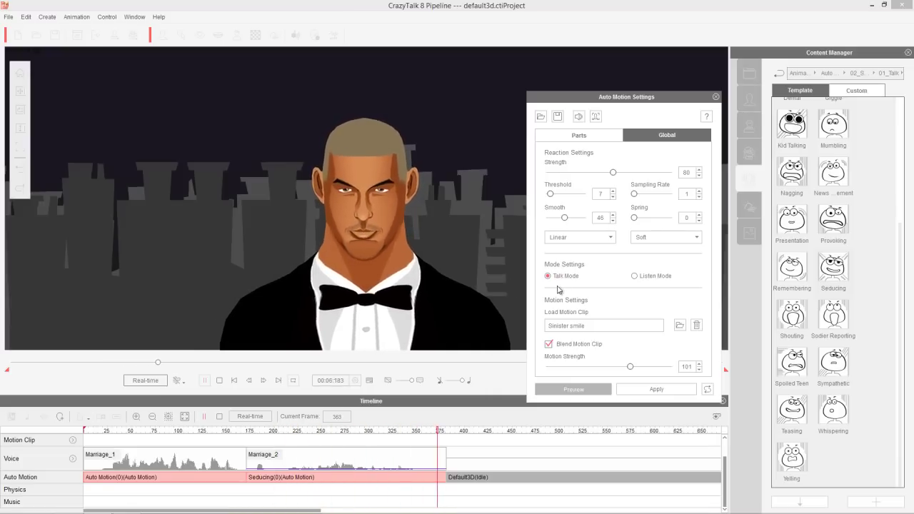
left_click_drag(629, 366, 670, 367)
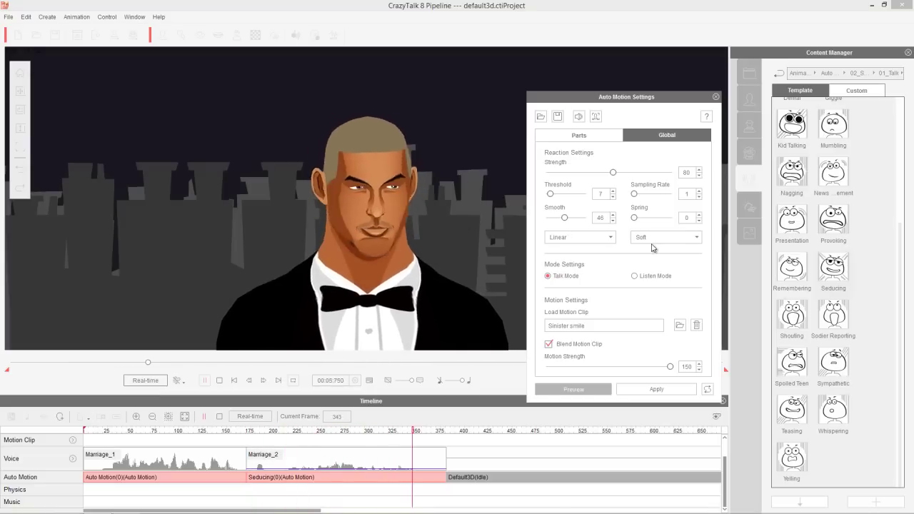
Set Smooth to 88 and the transition curve to Ease In, and apply the Auto Motion settings to the second segment.
left_click_drag(565, 218, 579, 218)
left_click(558, 238)
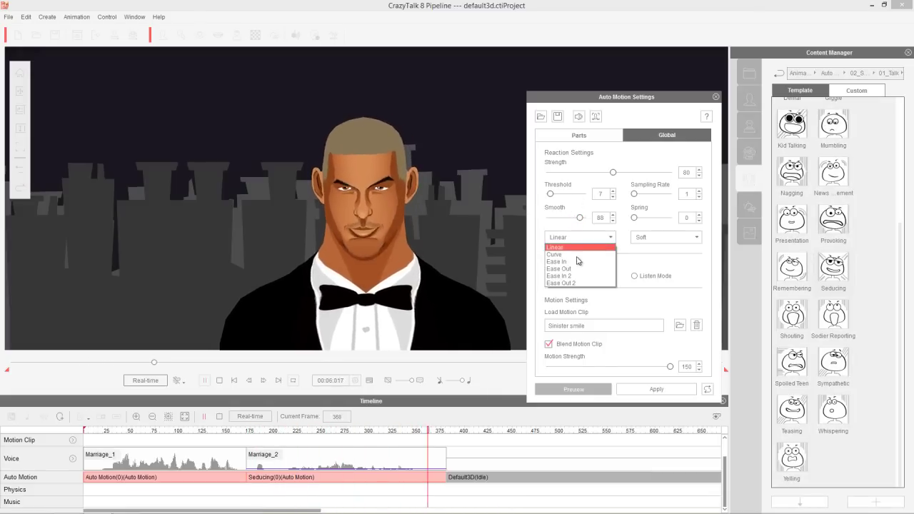
left_click(571, 262)
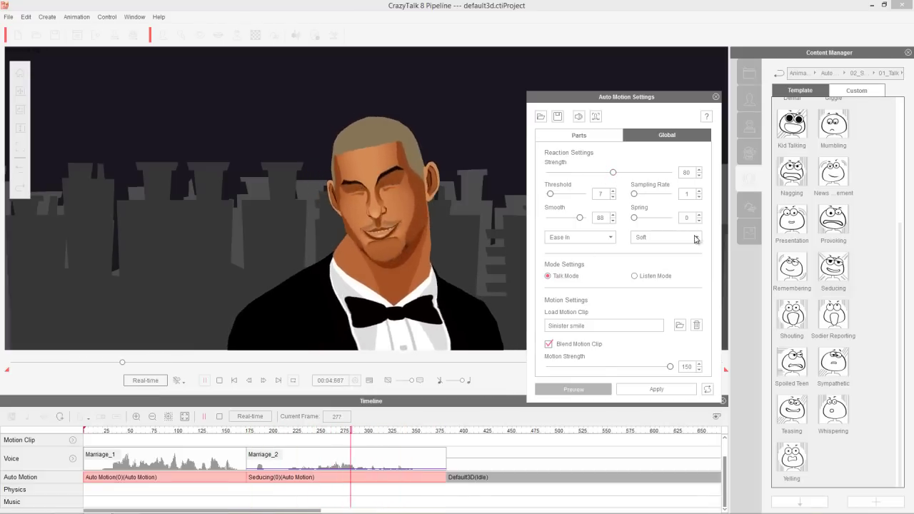
left_click(651, 389)
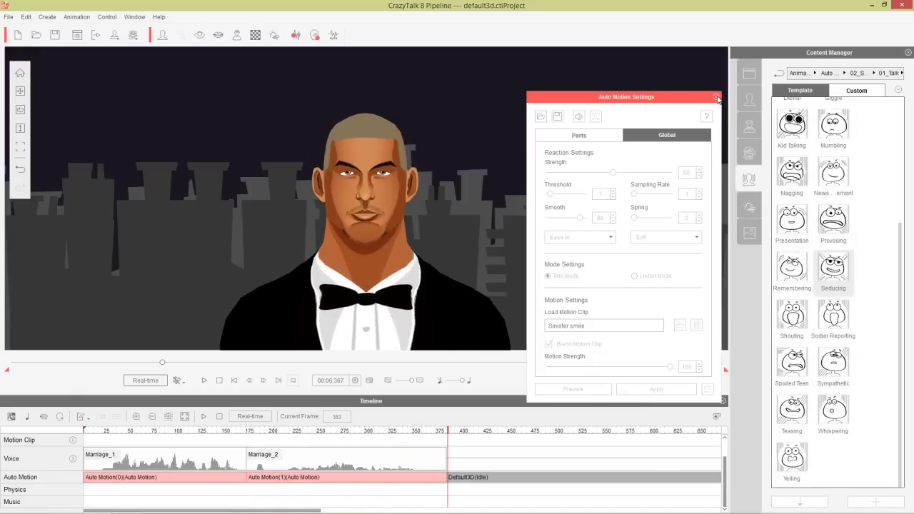
left_click(716, 97)
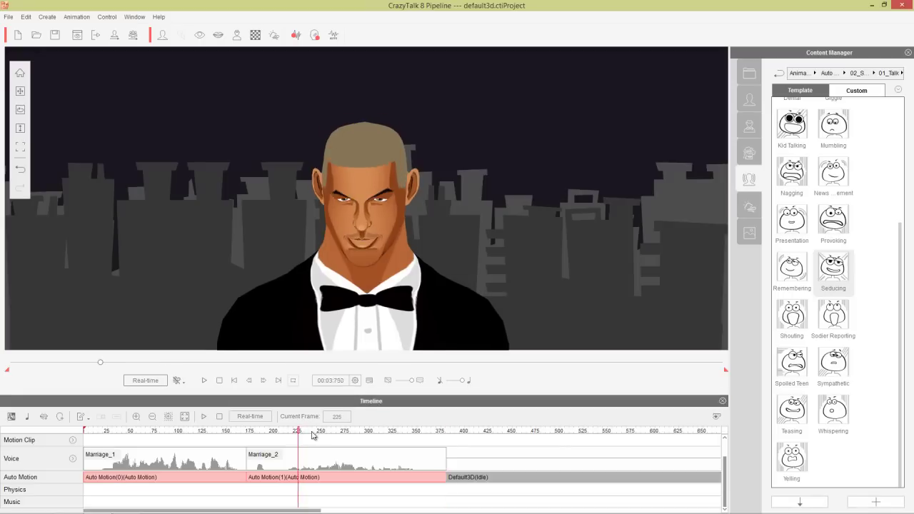
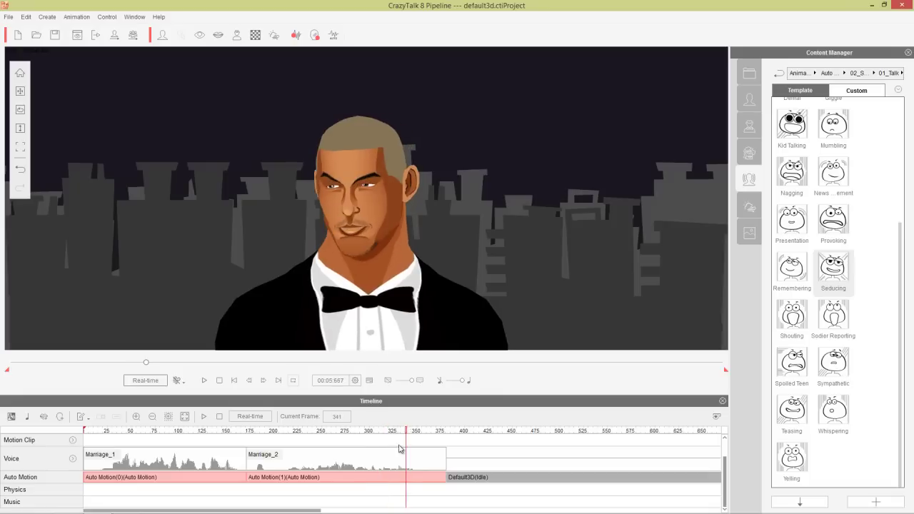
Copy the Marriage_2 segment's auto motion to the motion track.
left_click_drag(400, 431, 313, 433)
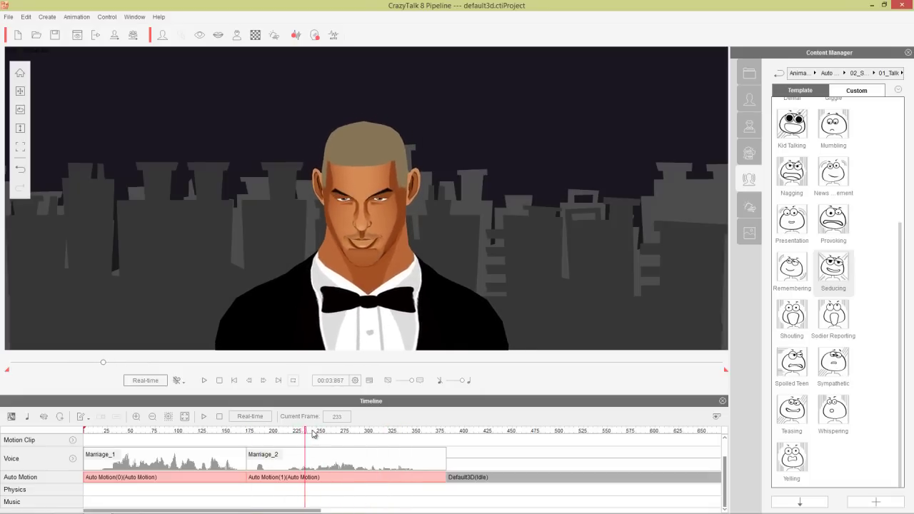
left_click(332, 480)
right_click(333, 479)
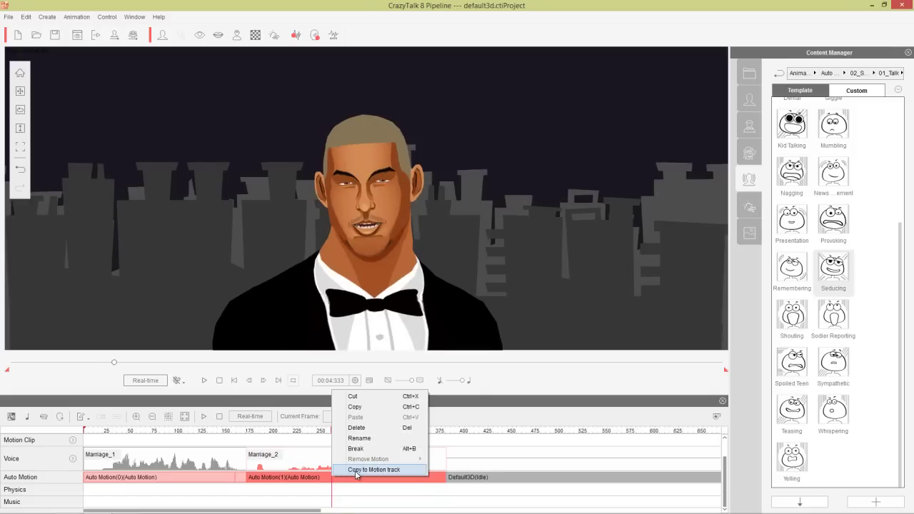
left_click(358, 470)
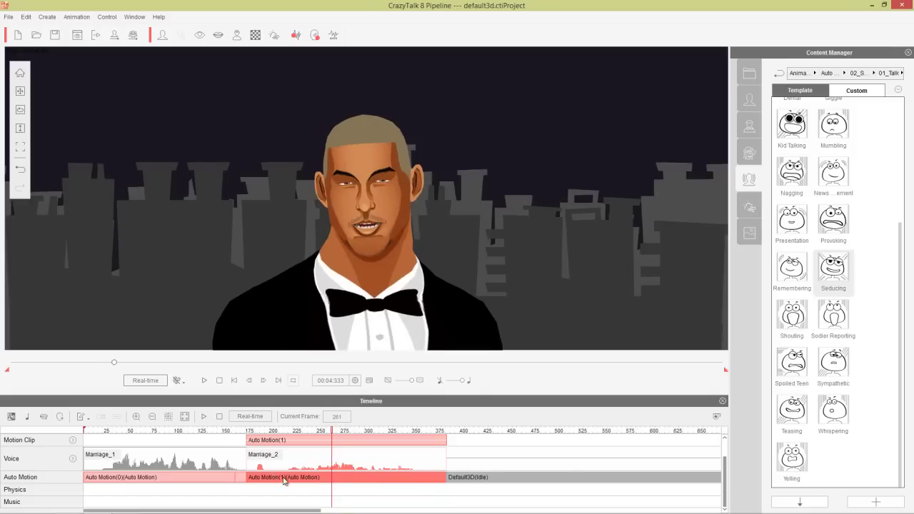
Try the copied motion clip on its own by deleting the Marriage_2 auto motion segment, and undo the deletion.
left_click(238, 431)
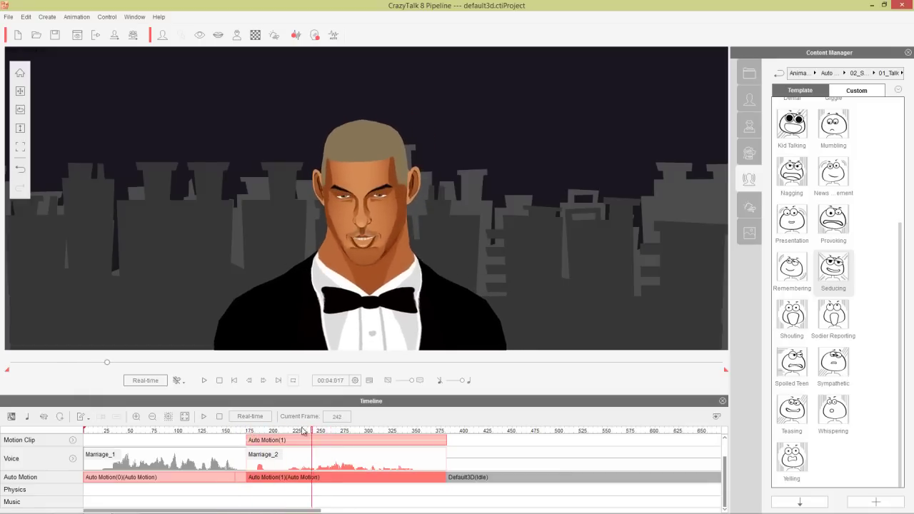
left_click(301, 478)
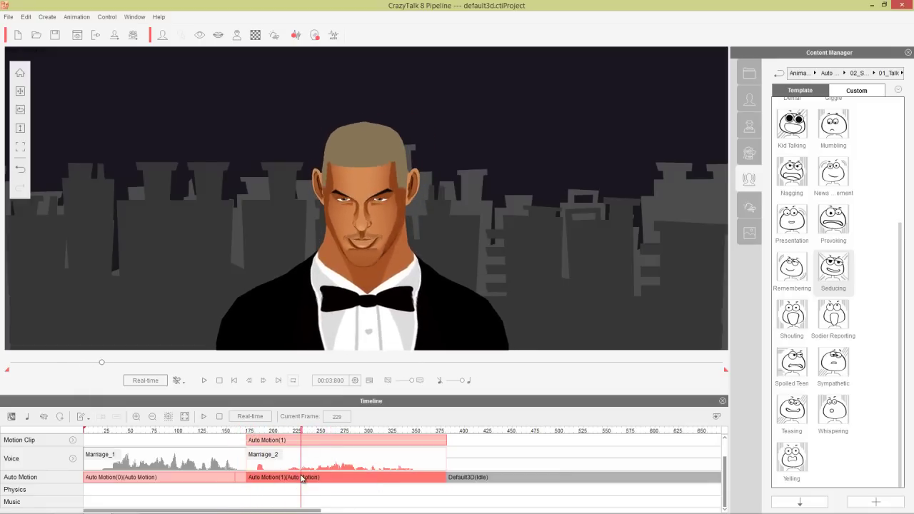
key("Delete")
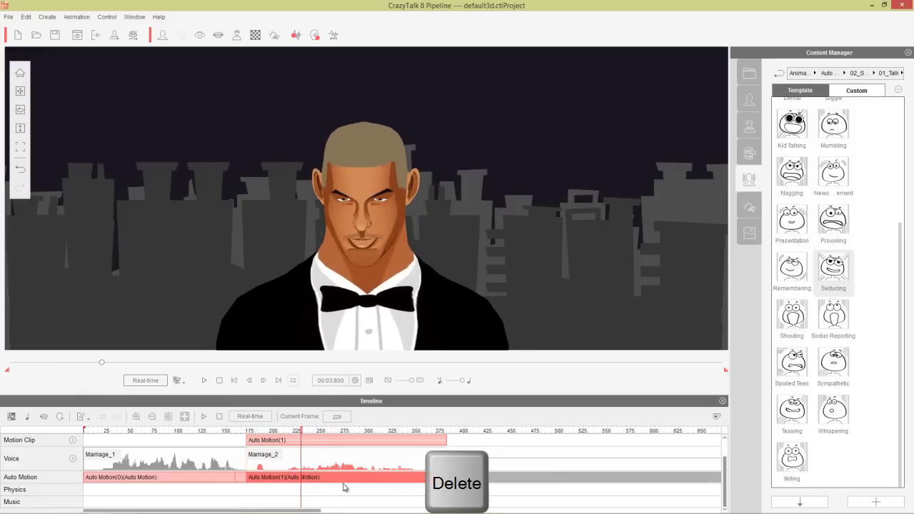
left_click(270, 434)
left_click_drag(278, 434, 374, 430)
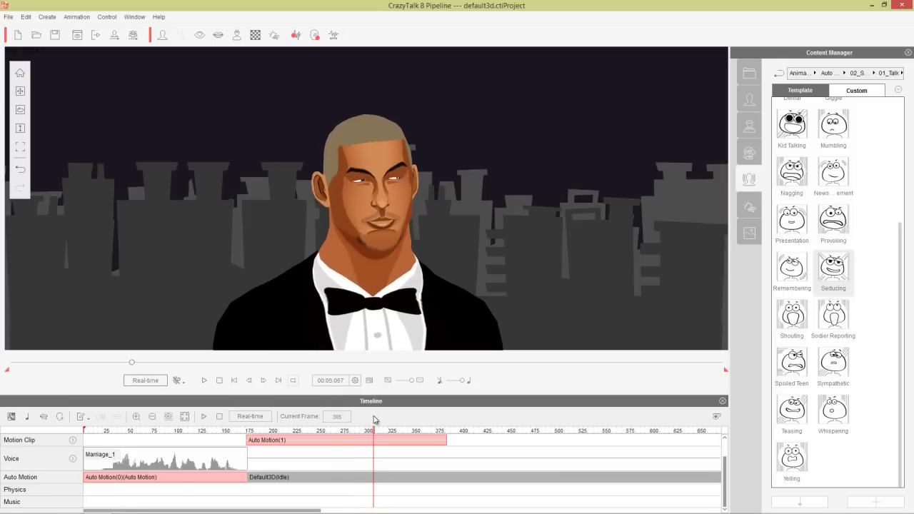
key("ctrl+z")
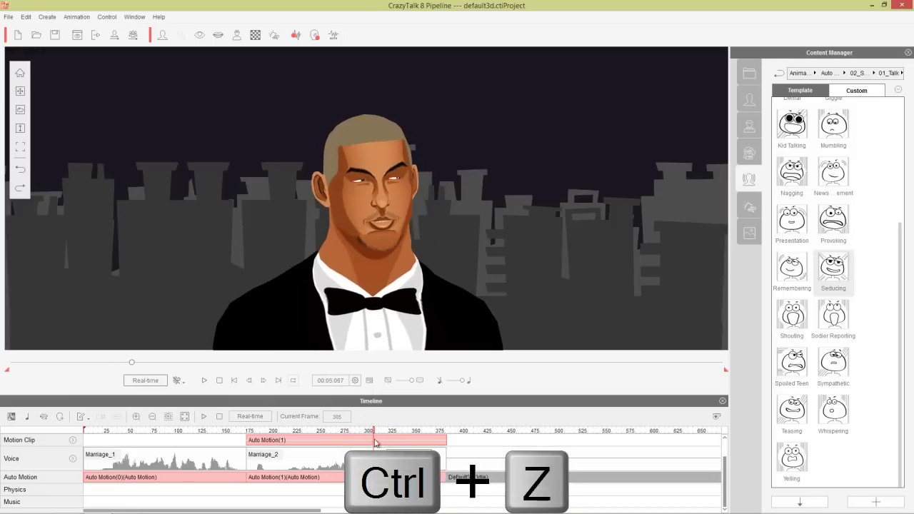
Play back the Marriage_2 segment from its start to check the voice together with the motion.
left_click_drag(317, 432, 250, 431)
key("space")
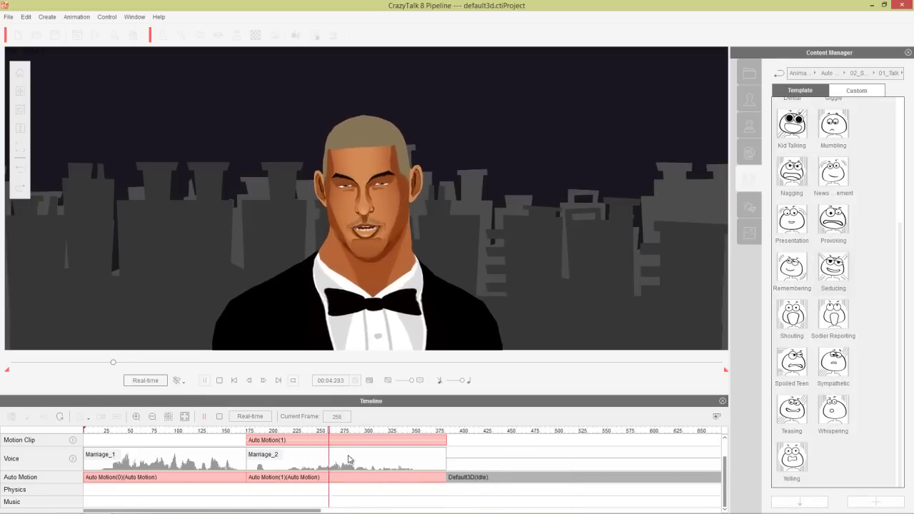
key("space")
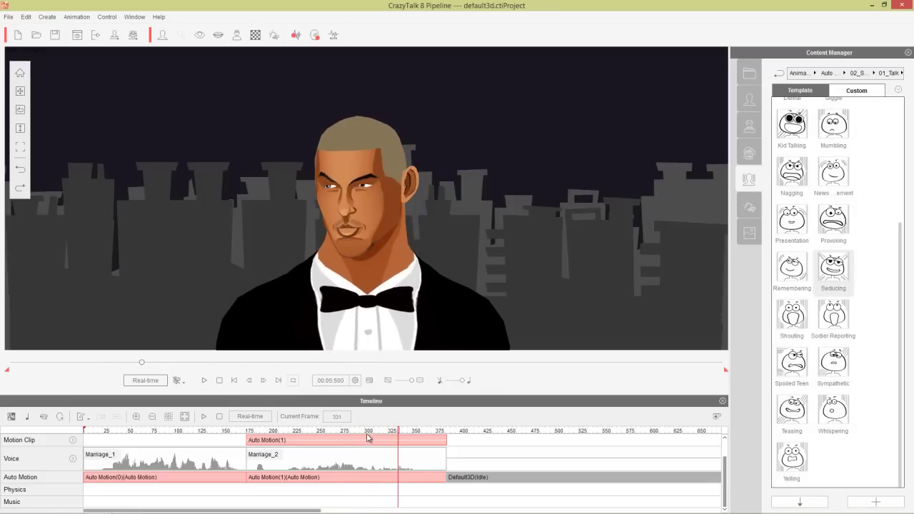
Split the Auto Motion(1) motion clip at frame 316 and delete its first part.
mouse_move(367, 433)
left_mouse_down()
mouse_move(356, 433)
mouse_move(393, 433)
mouse_move(349, 437)
mouse_move(383, 437)
left_mouse_up()
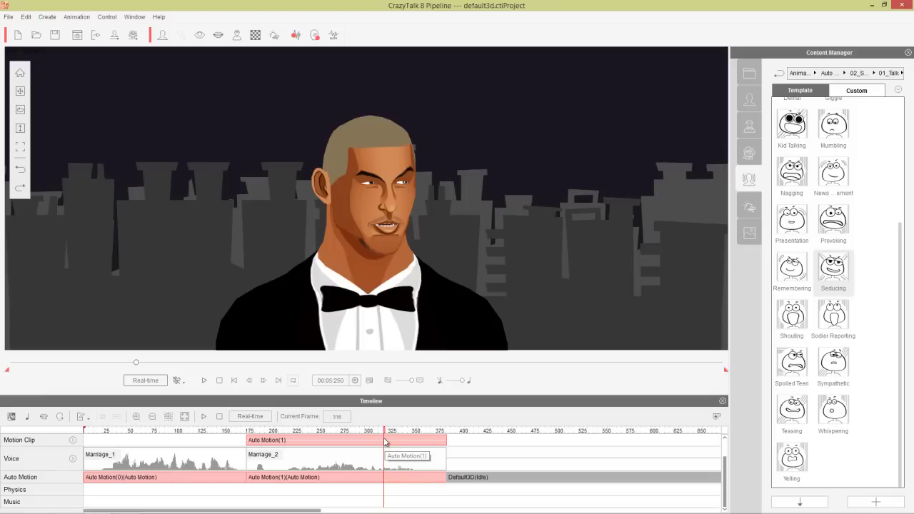
right_click(386, 443)
left_click(406, 401)
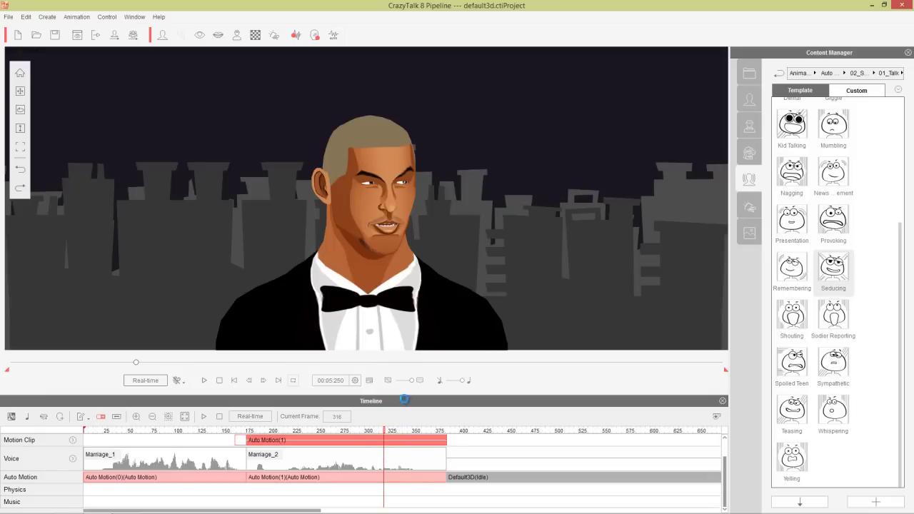
left_click(333, 446)
key("Delete")
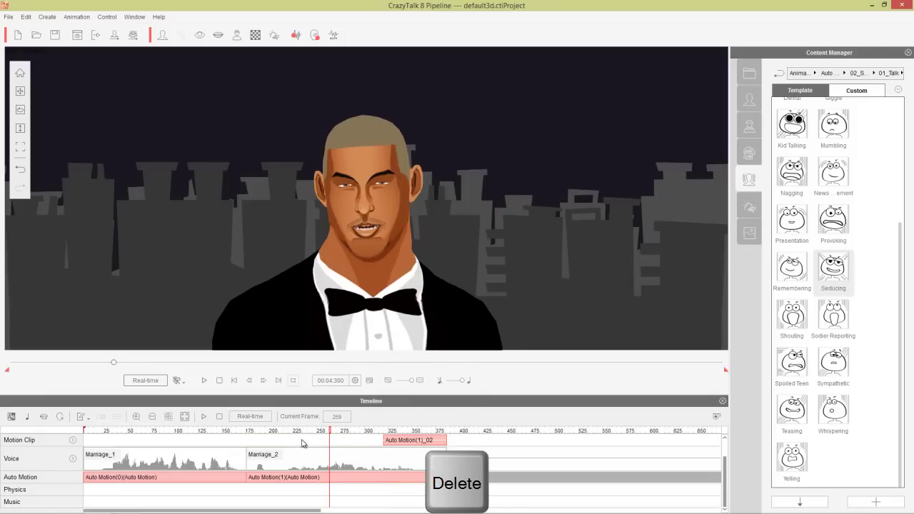
Apply the Bragging auto motion template to the Marriage_2 segment and stop its preview playback.
mouse_move(307, 430)
left_mouse_down()
mouse_move(268, 430)
mouse_move(423, 419)
mouse_move(321, 429)
left_mouse_up()
left_click(322, 481)
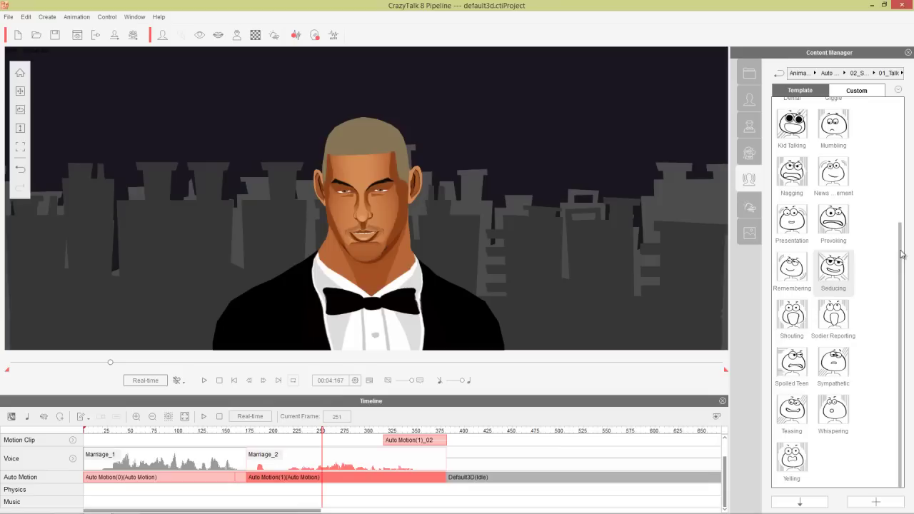
scroll(895, 193, "up", 1)
scroll(851, 160, "up", 3)
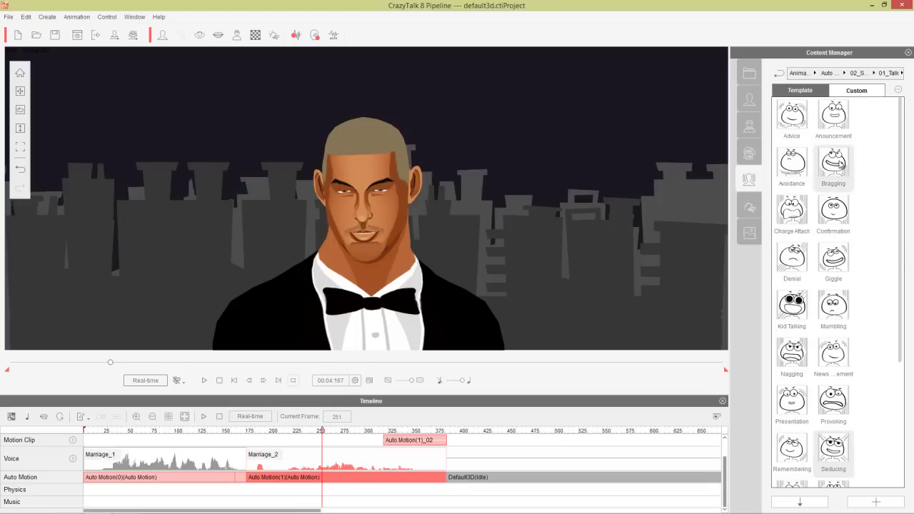
double_click(835, 162)
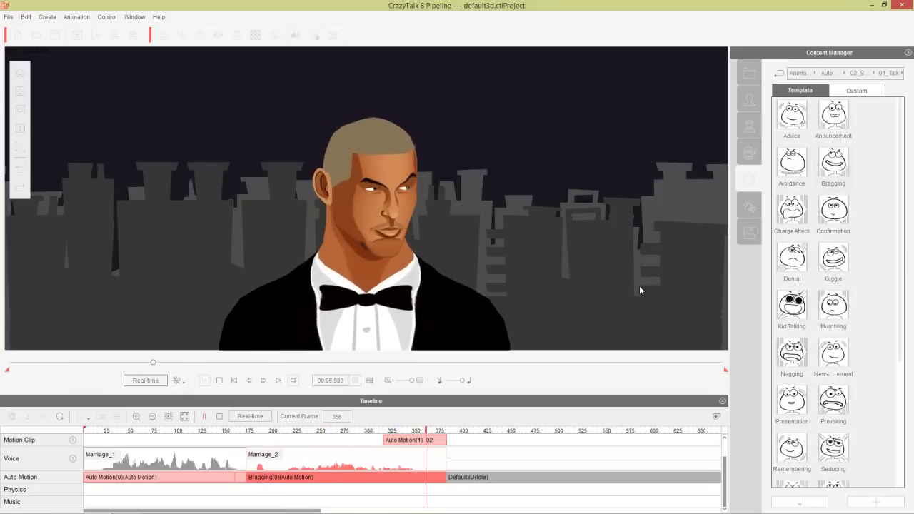
key("space")
Try the trimmed motion clip at an earlier position over Marriage_2, play it briefly, and return it to the end of the segment.
left_click_drag(304, 431, 412, 432)
left_click(408, 440)
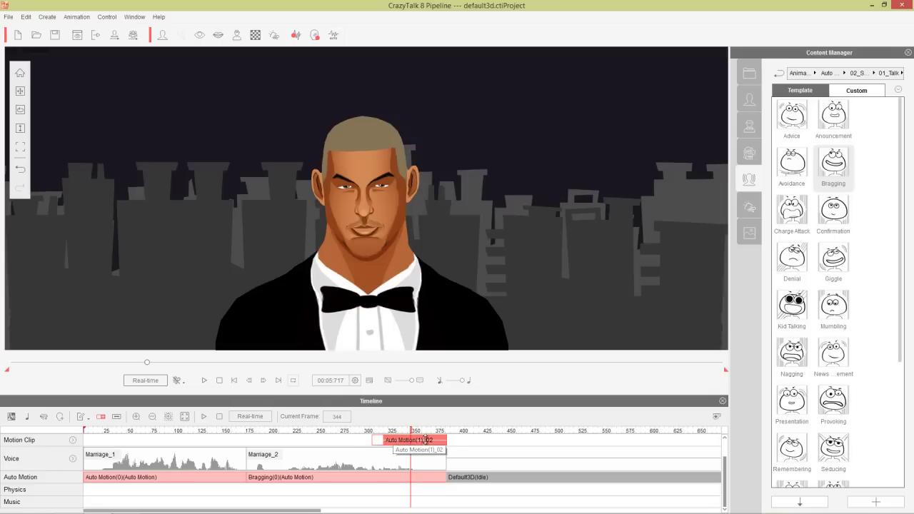
left_click_drag(429, 442, 272, 430)
key("space")
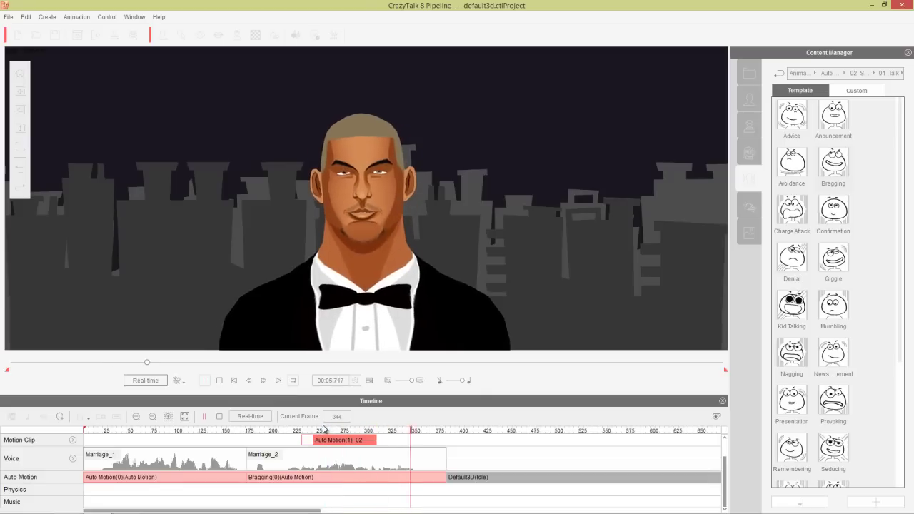
key("space")
left_click_drag(345, 440, 406, 441)
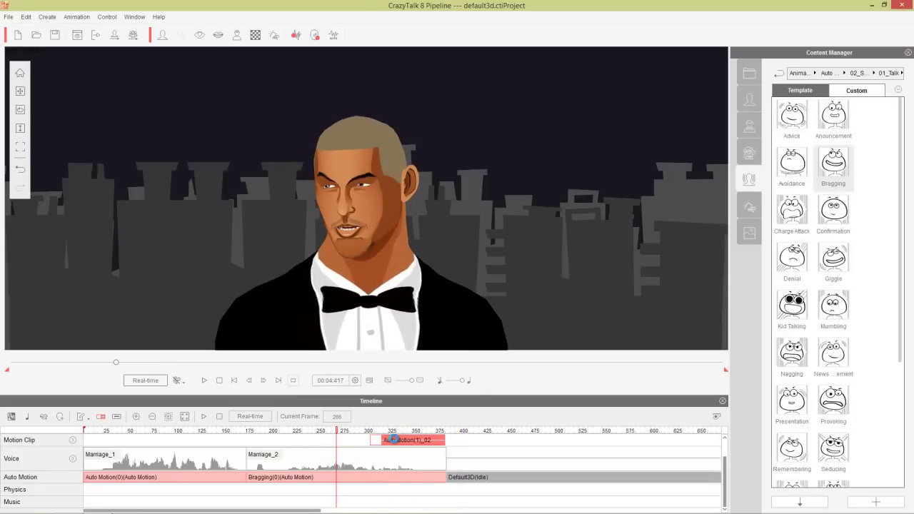
Play the animation from the start through both voice segments to check the combined motions.
left_click_drag(196, 431, 83, 437)
key("space")
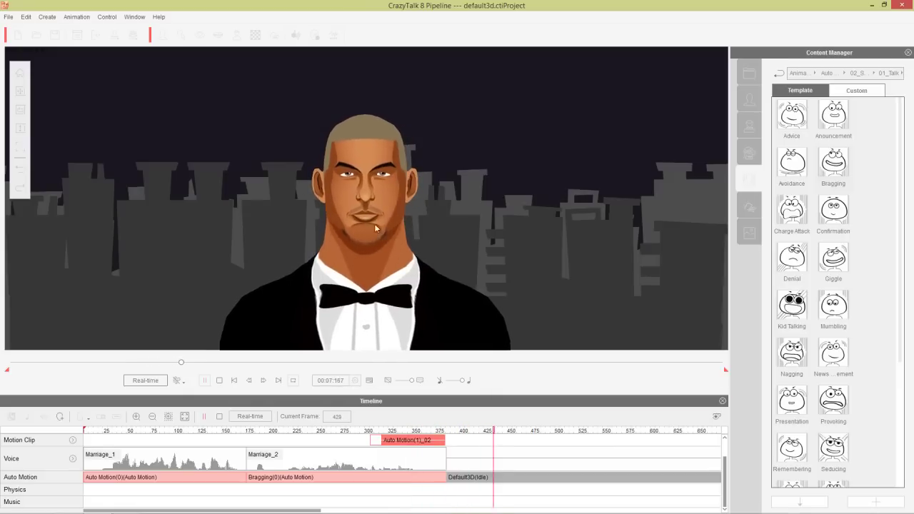
key("space")
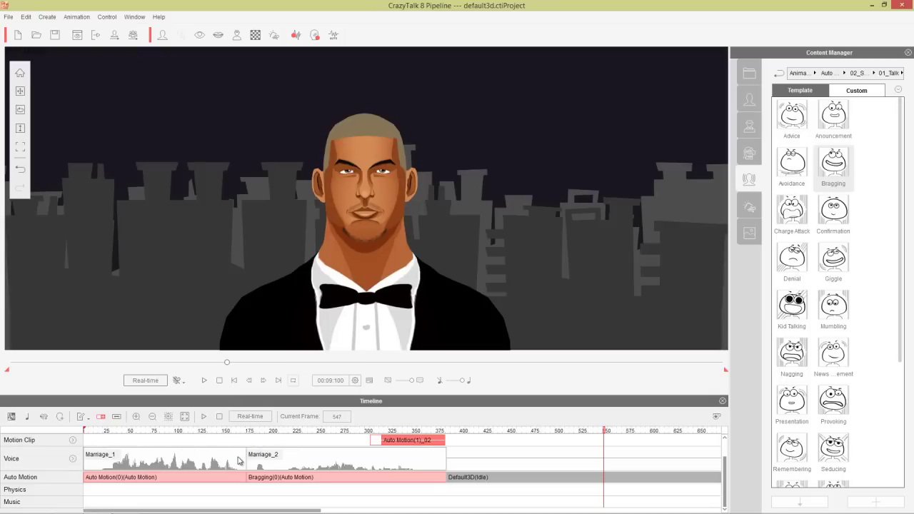
Examine the Auto Motion settings of the Marriage_2 and Marriage_1 segments, leaving the playhead at frame 31.
scroll(251, 468, "up", 1)
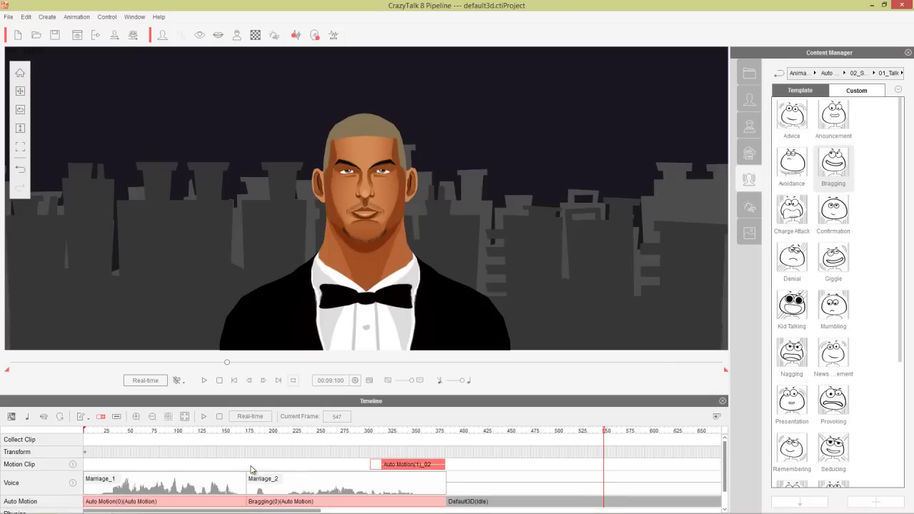
left_click(333, 35)
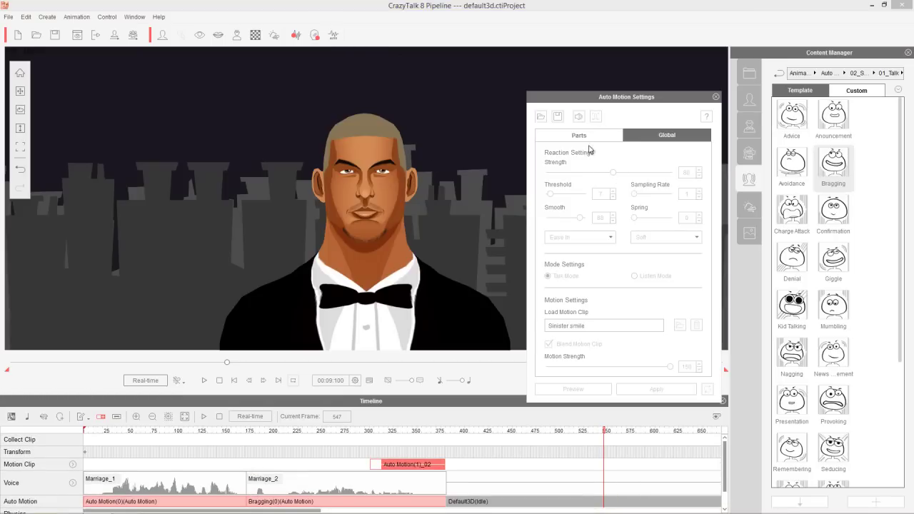
left_click_drag(367, 433, 329, 432)
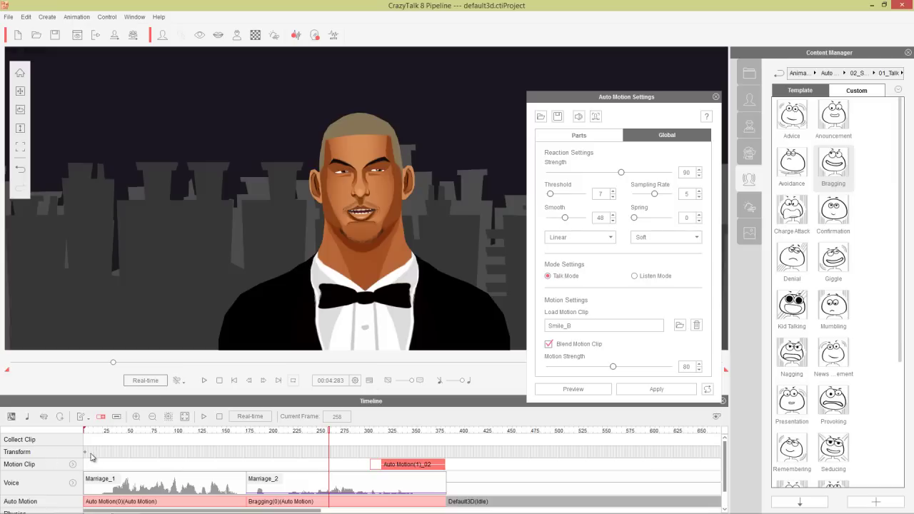
left_click(170, 432)
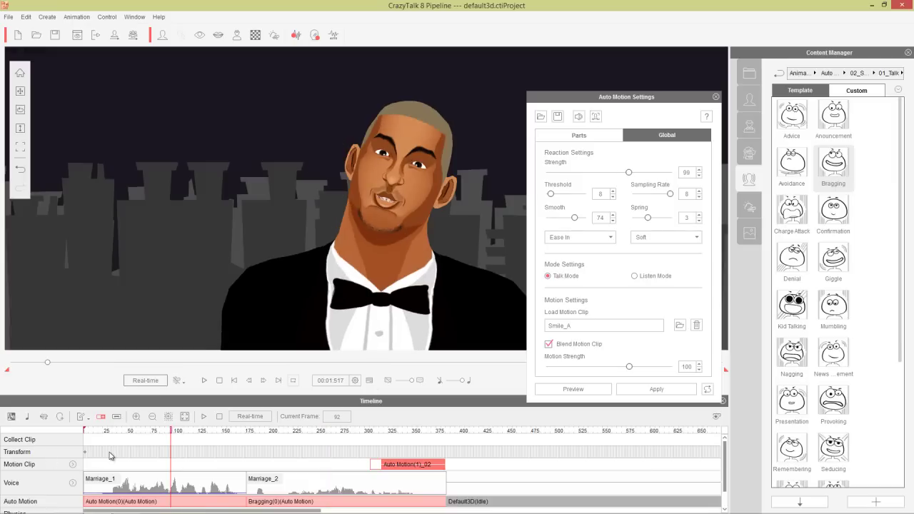
left_click(112, 454)
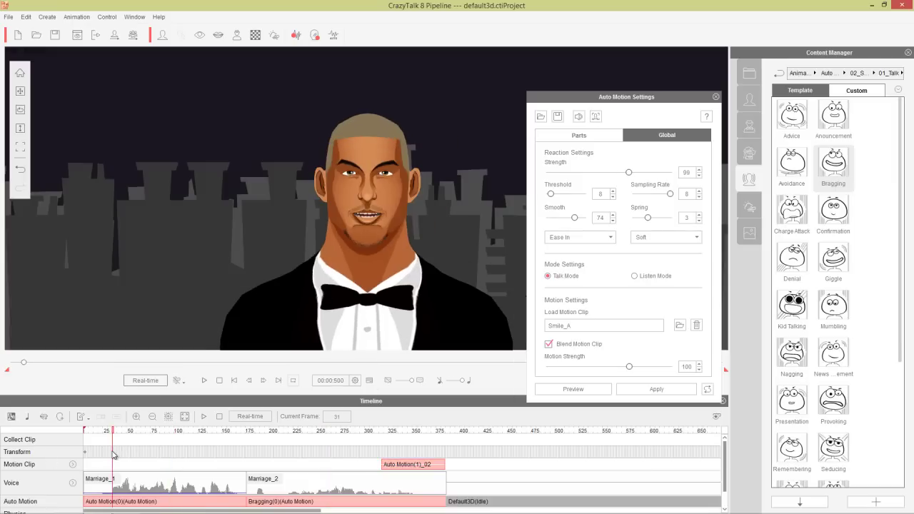
left_click(716, 97)
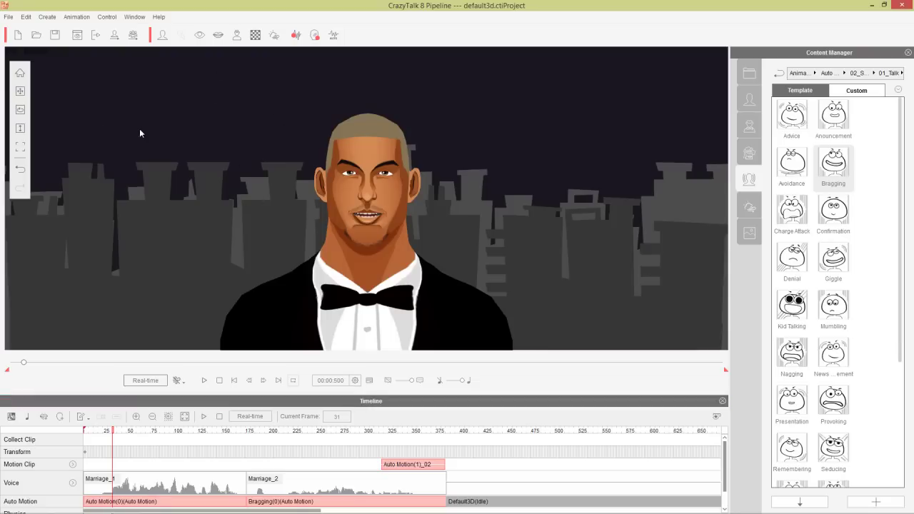
Add transform keys that shift the character's position at frames 31, 88 and 60.
left_click(20, 91)
left_click_drag(332, 280, 480, 287)
left_click(165, 430)
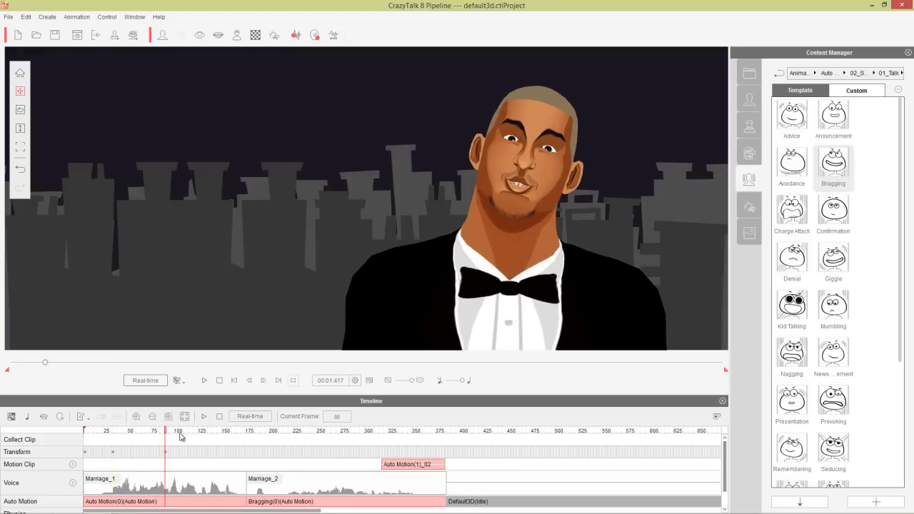
left_click(141, 432)
left_click_drag(366, 304, 314, 241)
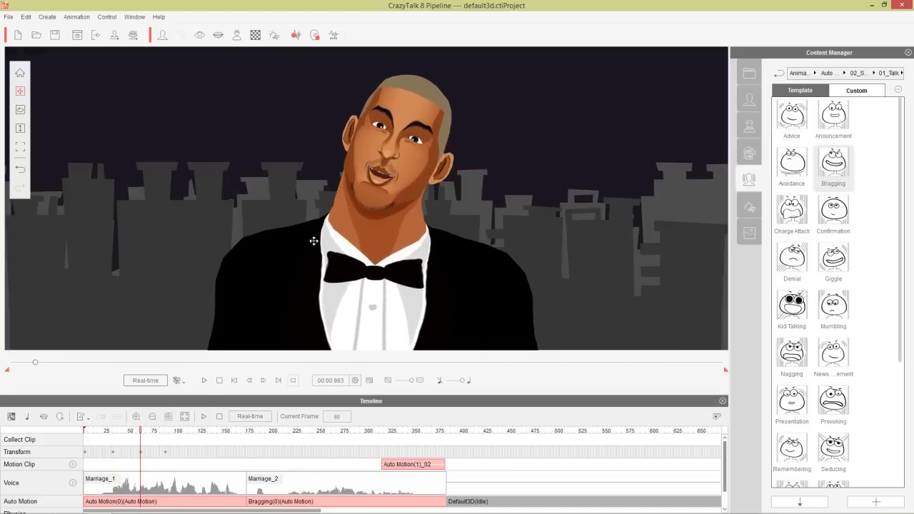
Play the Marriage_1 segment from the start to check the character's position changes.
left_click(85, 432)
key("space")
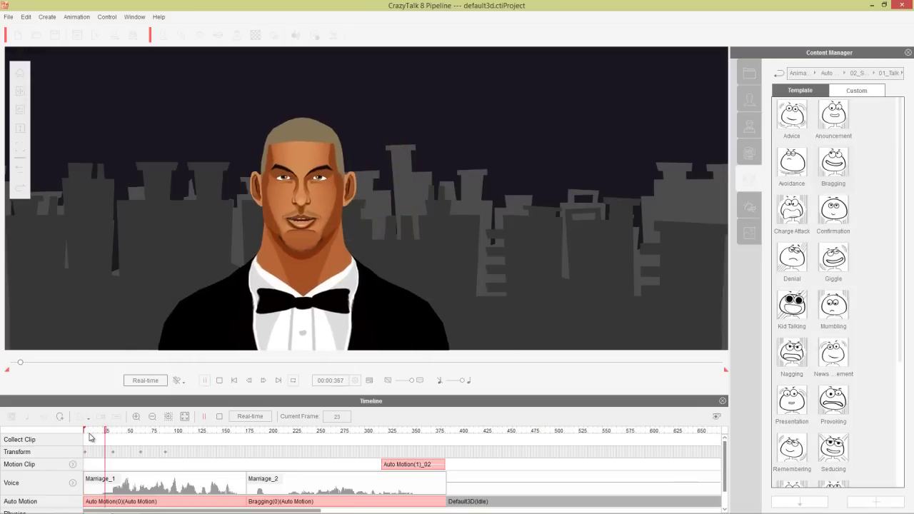
key("space")
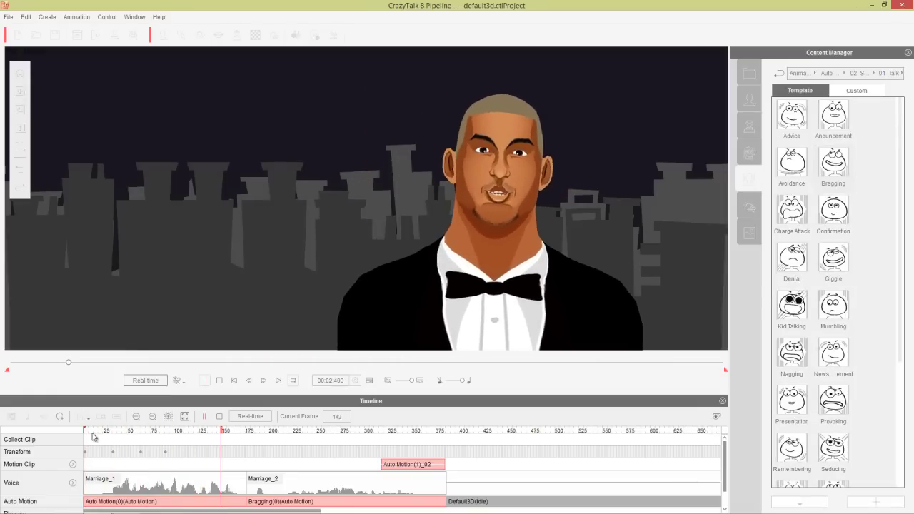
Preview the Marriage_1 auto motion with and without the character's transform movement, and close the Auto Motion settings.
left_click_drag(114, 431, 106, 431)
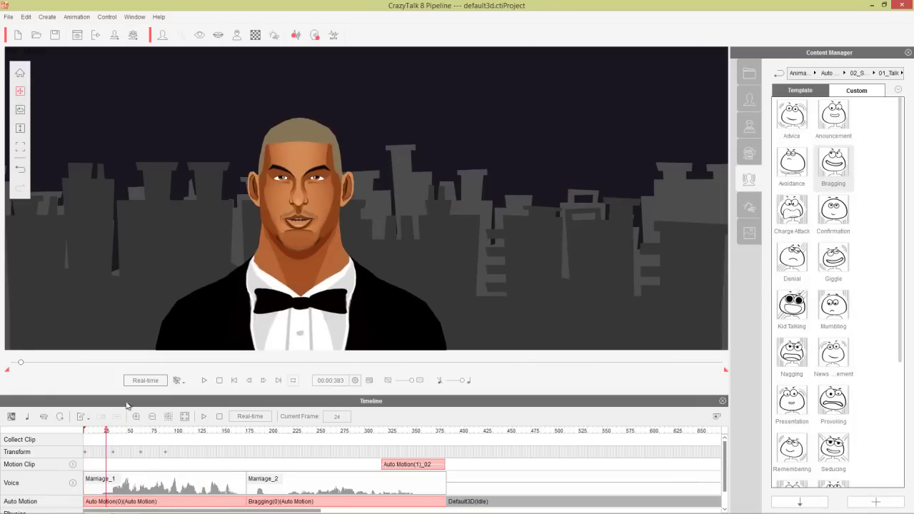
left_click(333, 36)
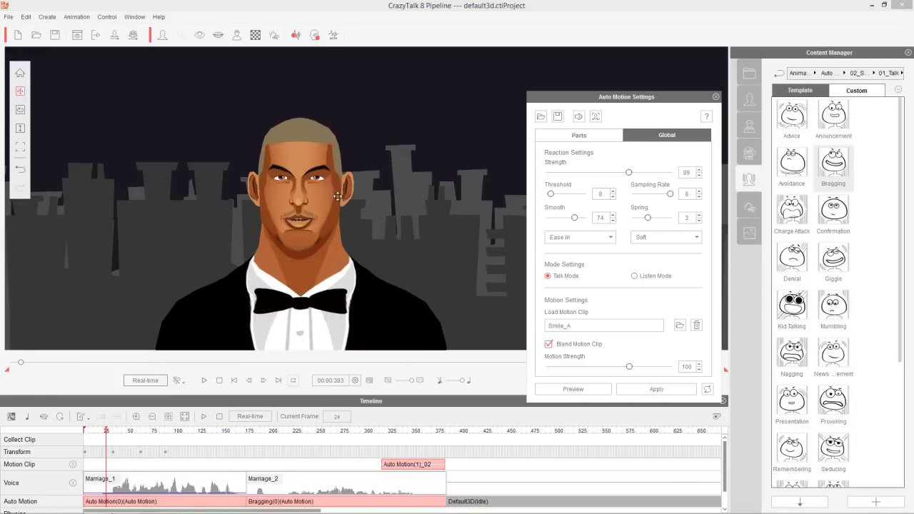
left_click(584, 392)
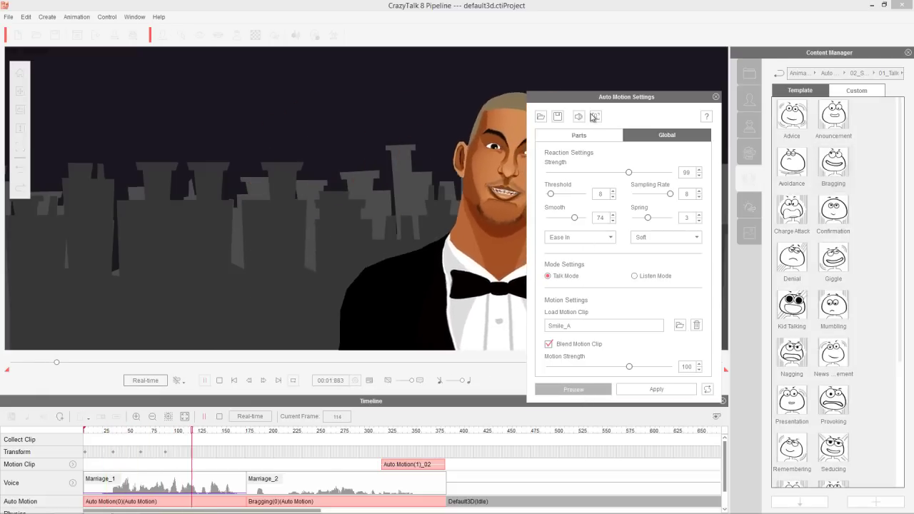
left_click(595, 116)
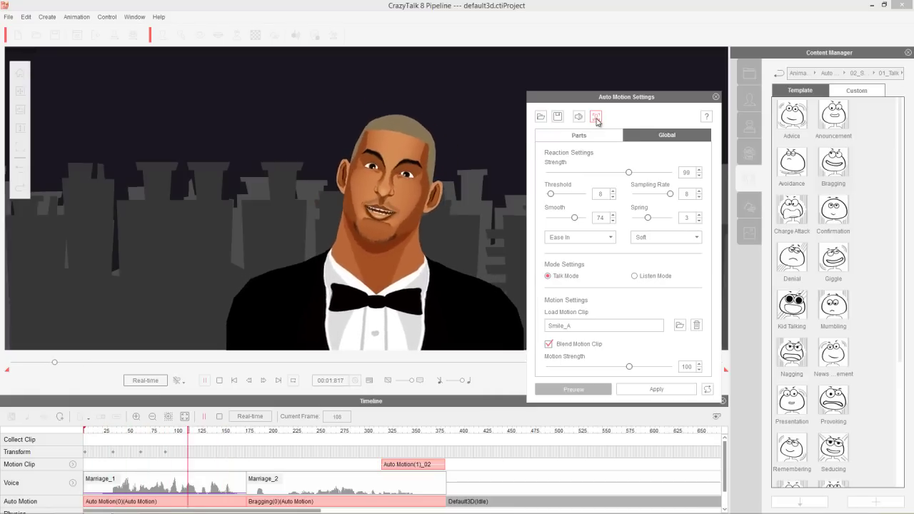
left_click(596, 117)
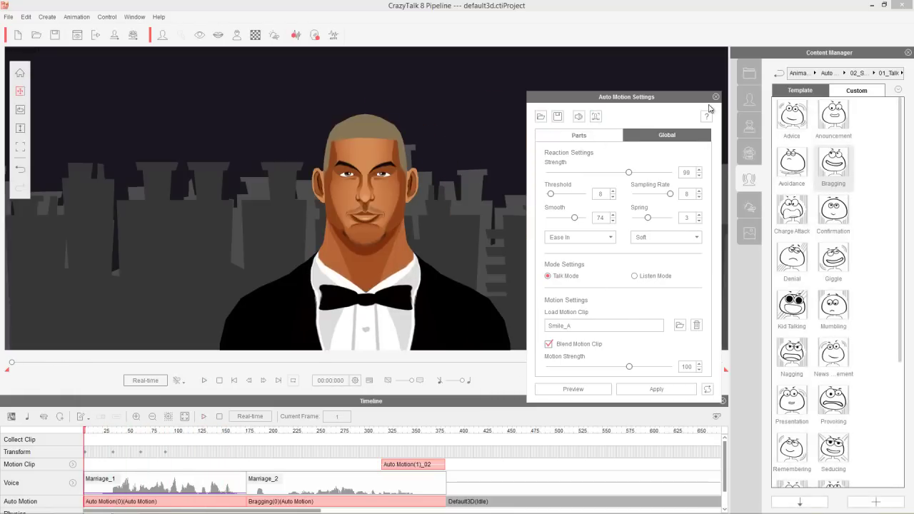
left_click(715, 97)
Remove the added transform keys and play the animation from the start through both voice segments.
left_click_drag(187, 455, 55, 437)
key("ctrl+z")
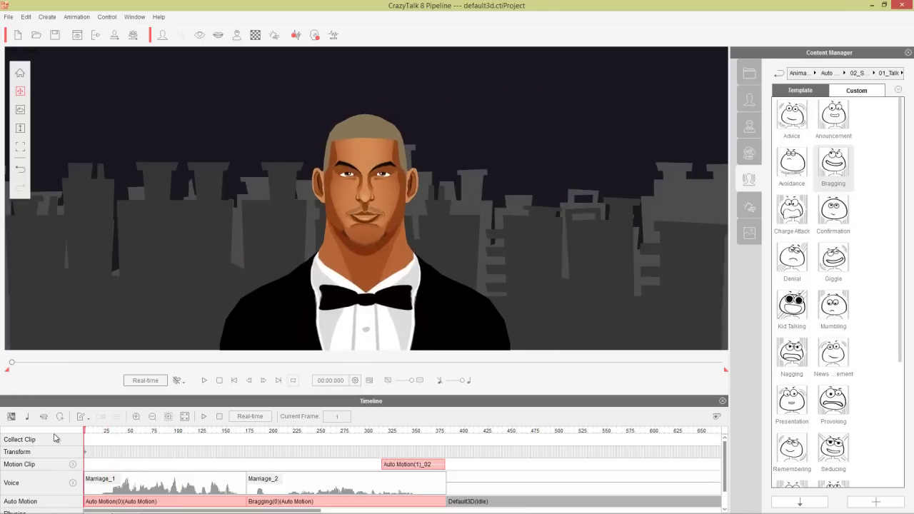
key("space")
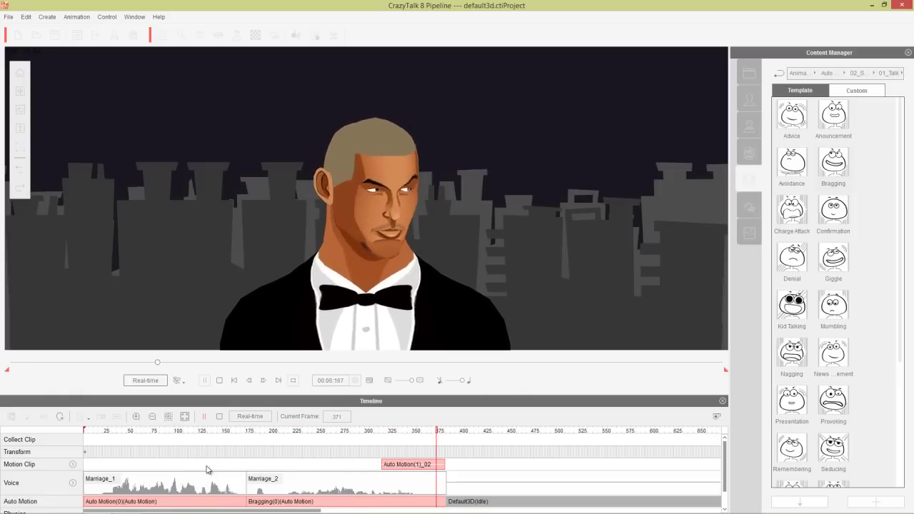
key("space")
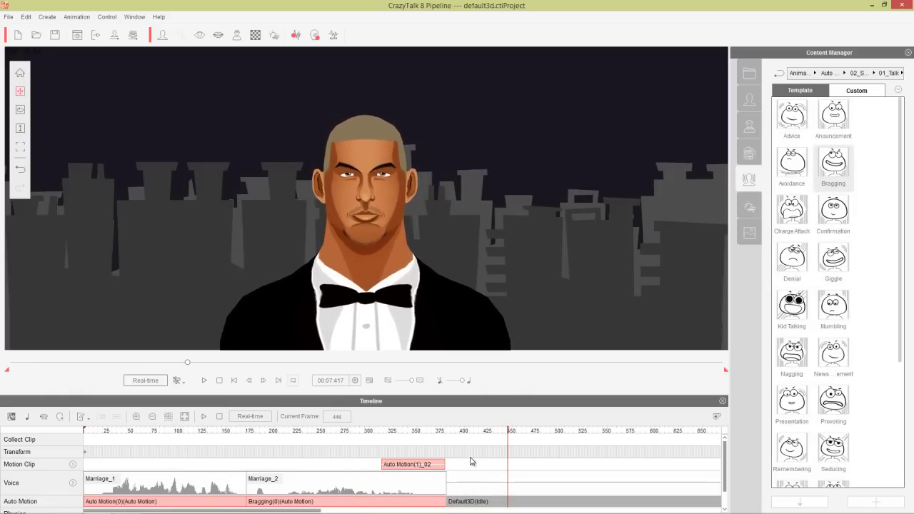